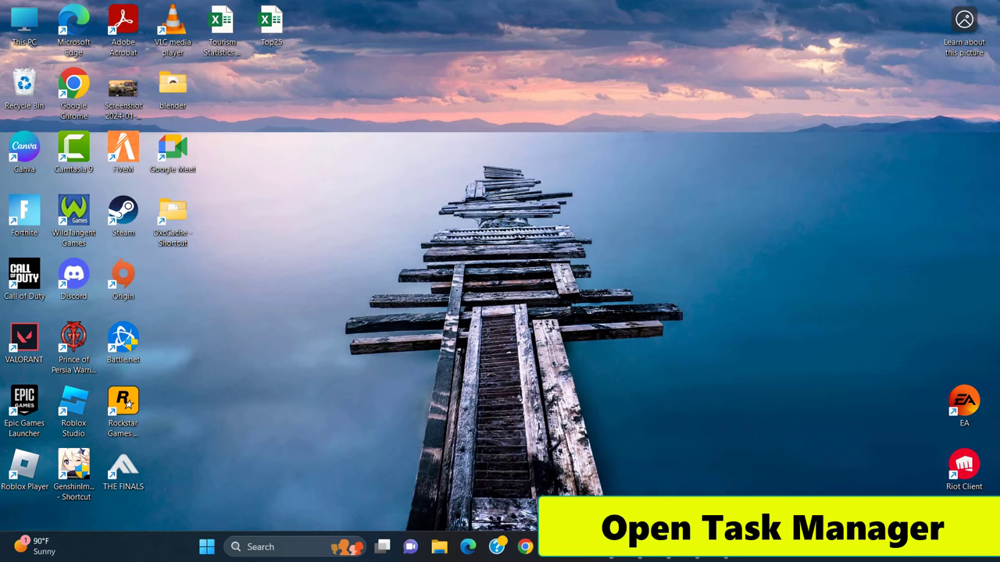
# Open Task Manager through a Windows search for "task" and end the Riot Client (32 bit) task
pyautogui.click(234, 547)
pyautogui.write('task')
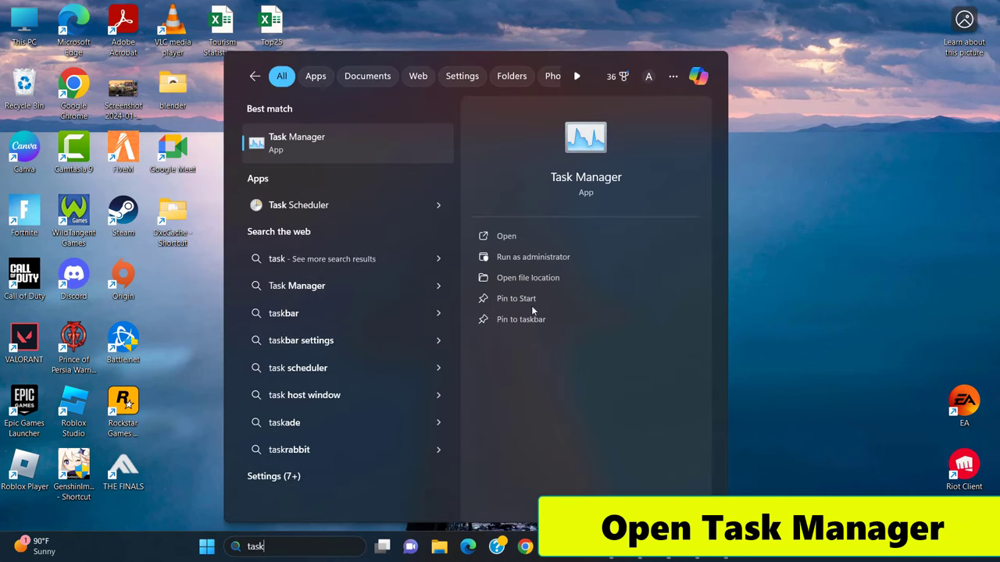
pyautogui.click(532, 234)
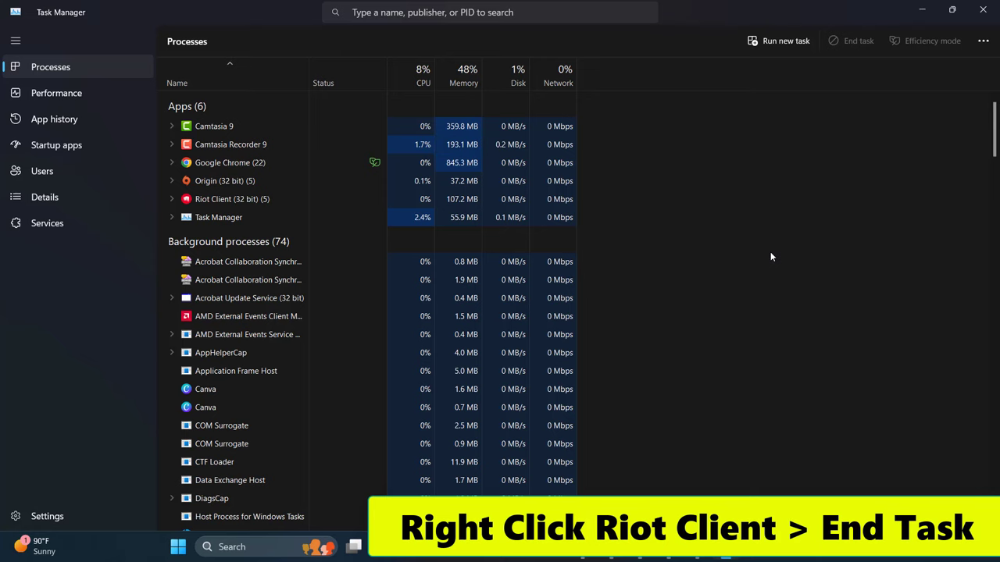
pyautogui.click(272, 200)
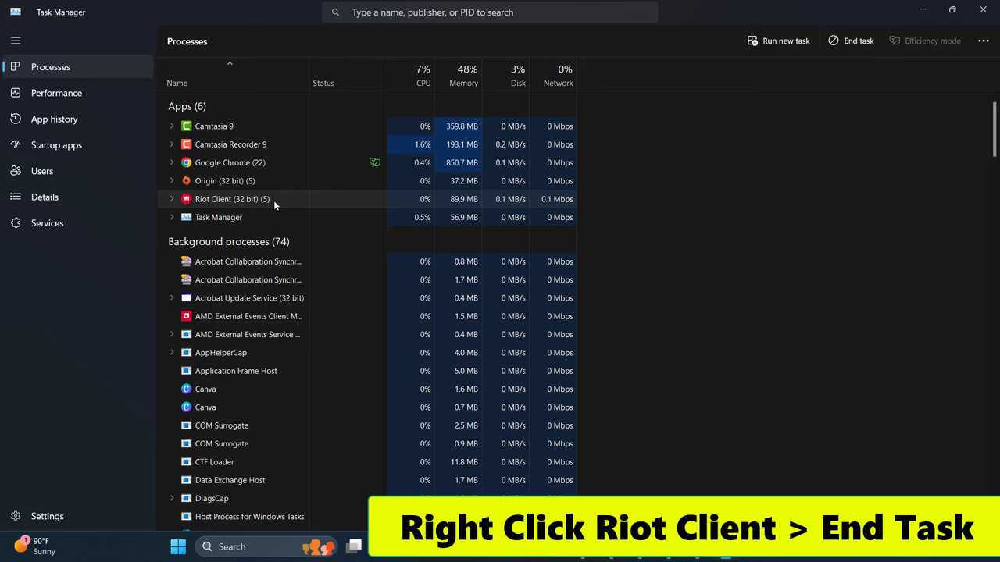
pyautogui.rightClick(273, 202)
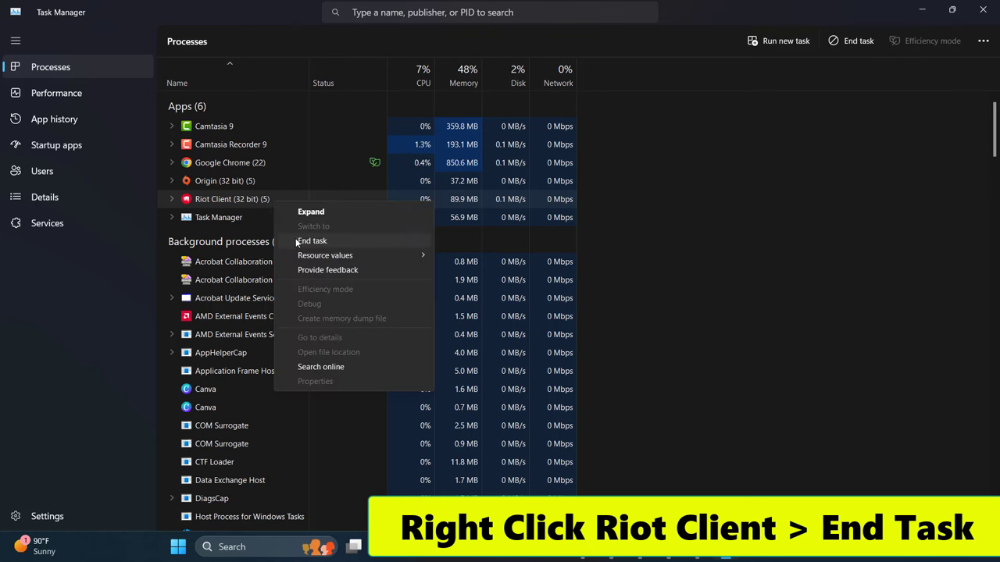
pyautogui.click(337, 243)
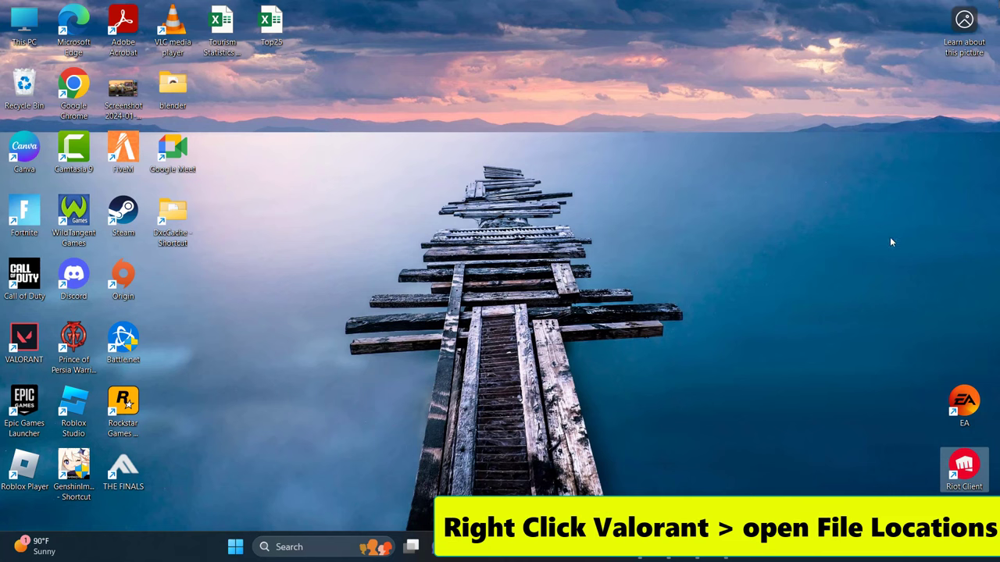
# Open the file location of the VALORANT desktop shortcut and go up to the Riot Games folder
pyautogui.rightClick(21, 339)
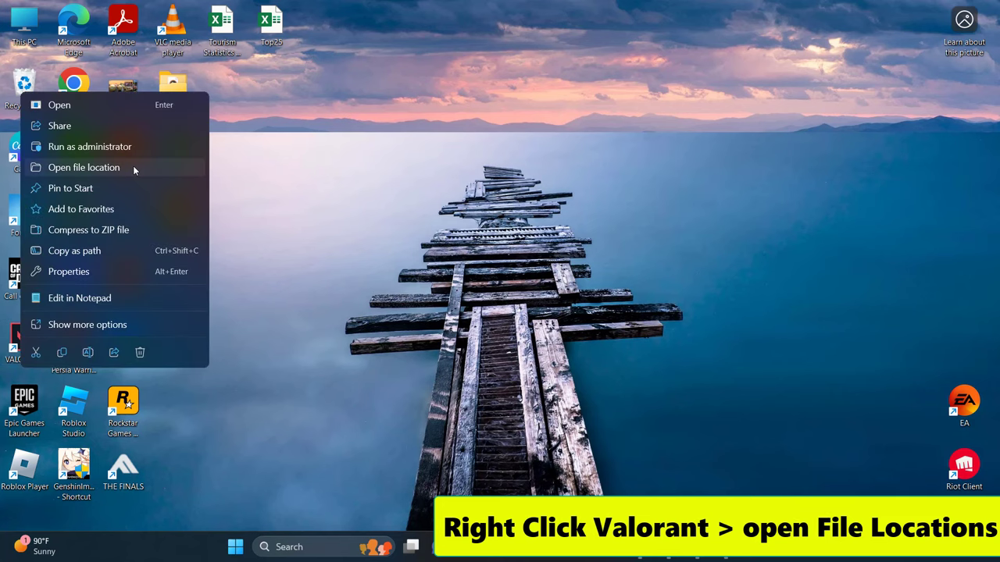
pyautogui.click(84, 167)
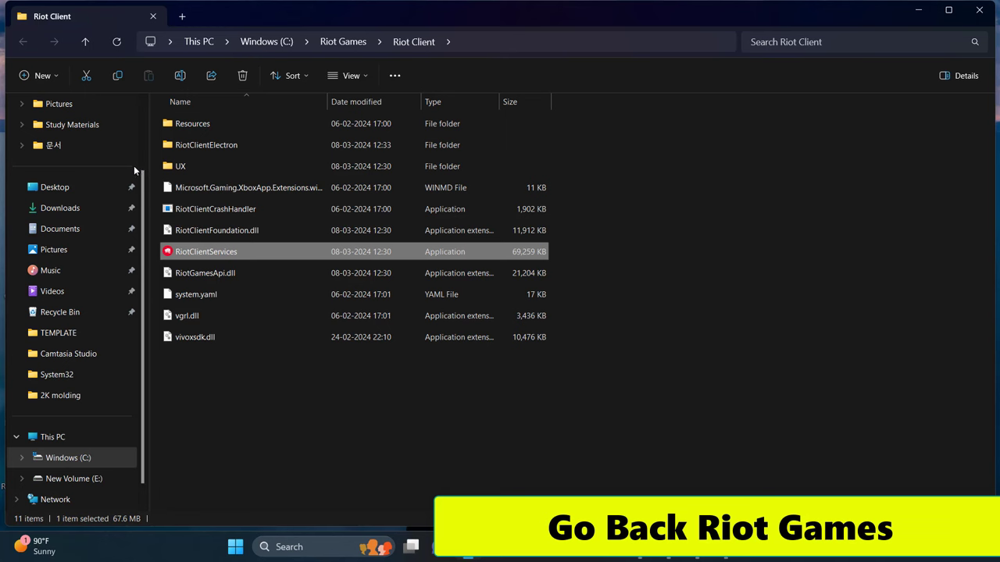
pyautogui.click(351, 43)
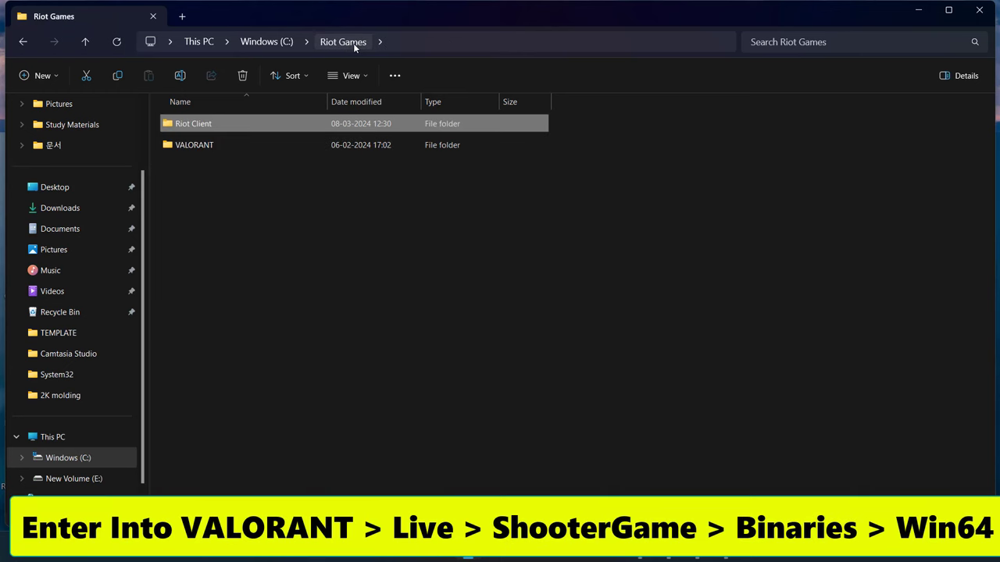
# Go into the Win64 folder under VALORANT, live, ShooterGame, Binaries
pyautogui.doubleClick(282, 142)
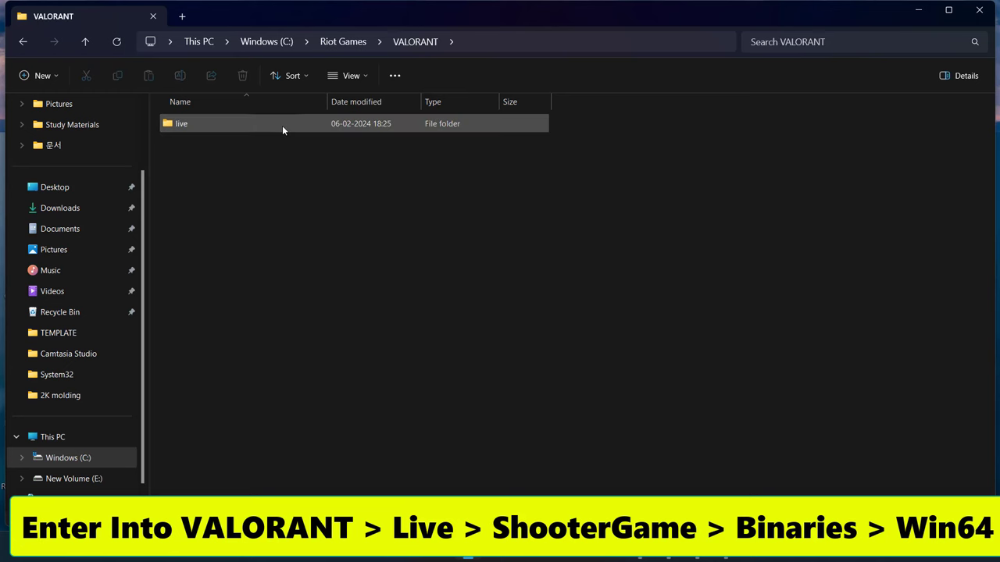
pyautogui.doubleClick(282, 125)
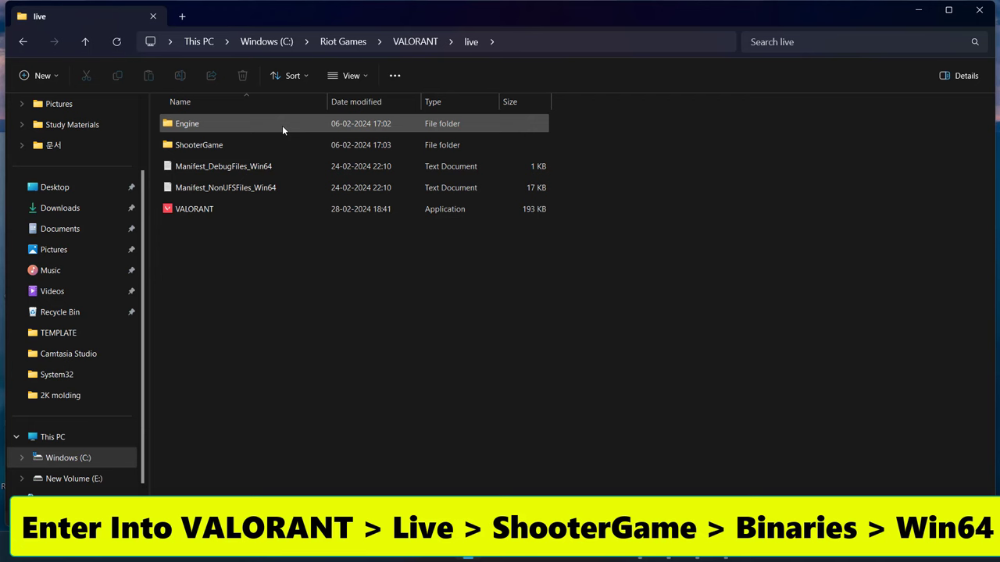
pyautogui.doubleClick(271, 148)
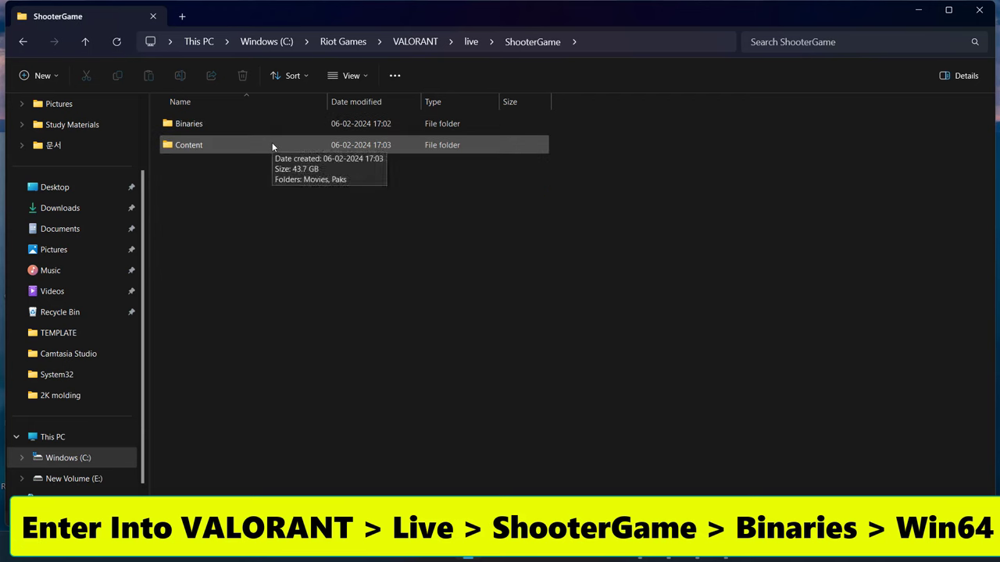
pyautogui.doubleClick(278, 123)
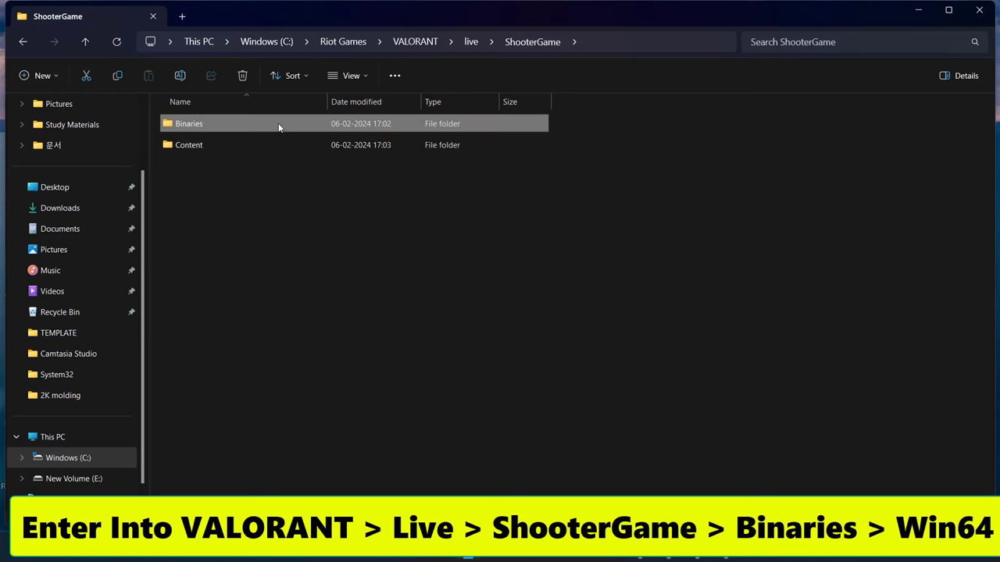
pyautogui.doubleClick(278, 123)
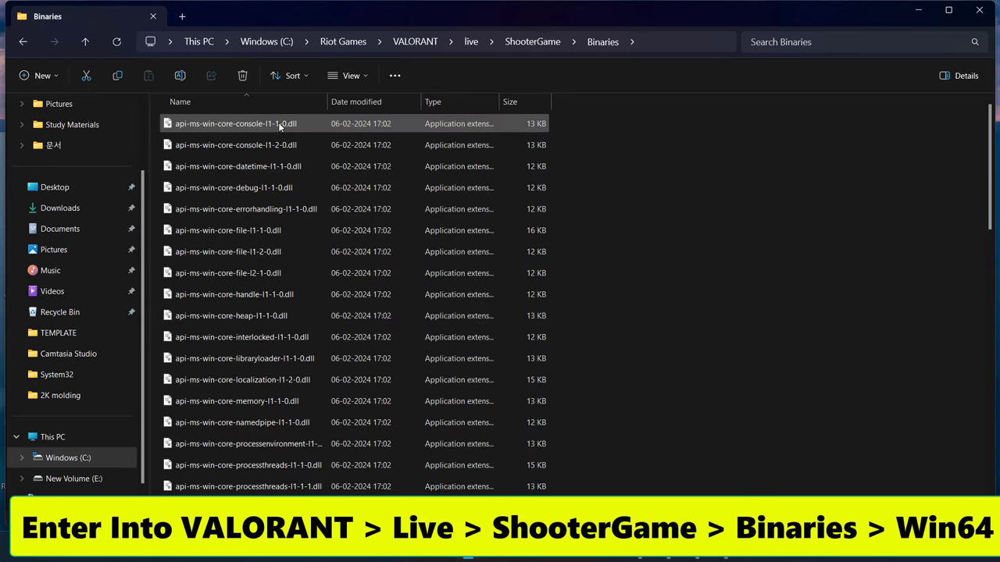
# Open the compatibility properties of the VALORANT-Win64-Shipping application in the Win64 folder
pyautogui.scroll(-14, 437, 396)
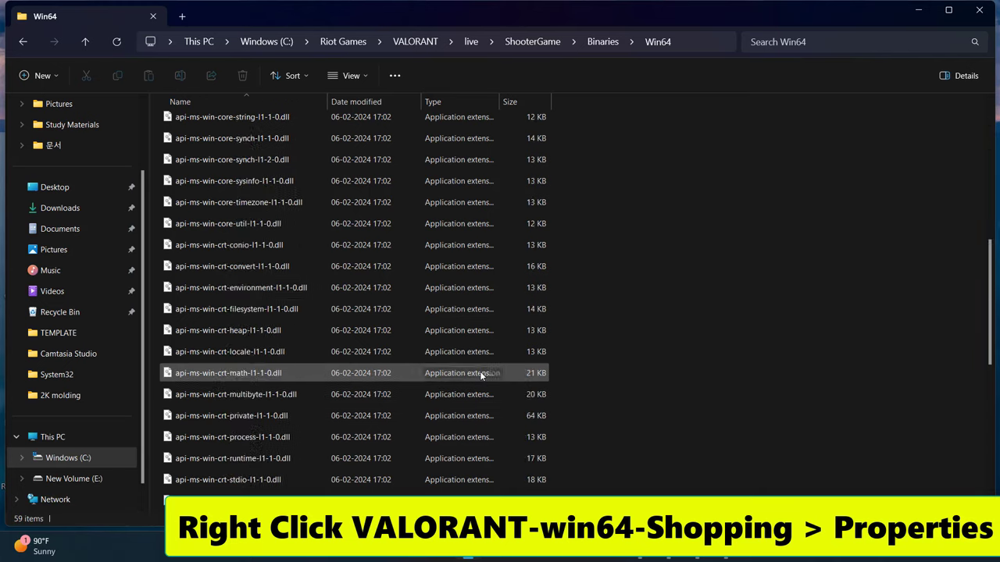
pyautogui.click(305, 415)
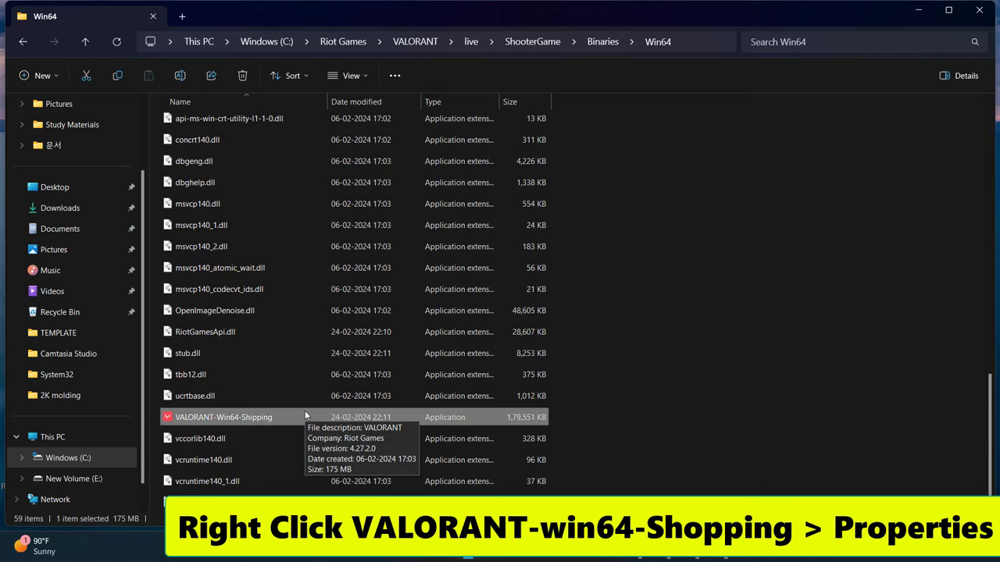
pyautogui.rightClick(305, 416)
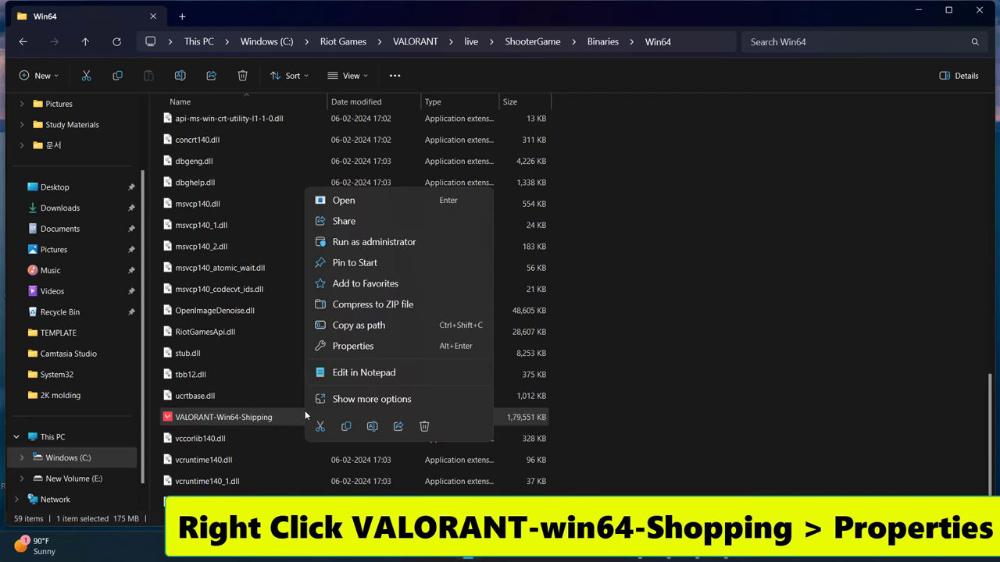
pyautogui.click(383, 345)
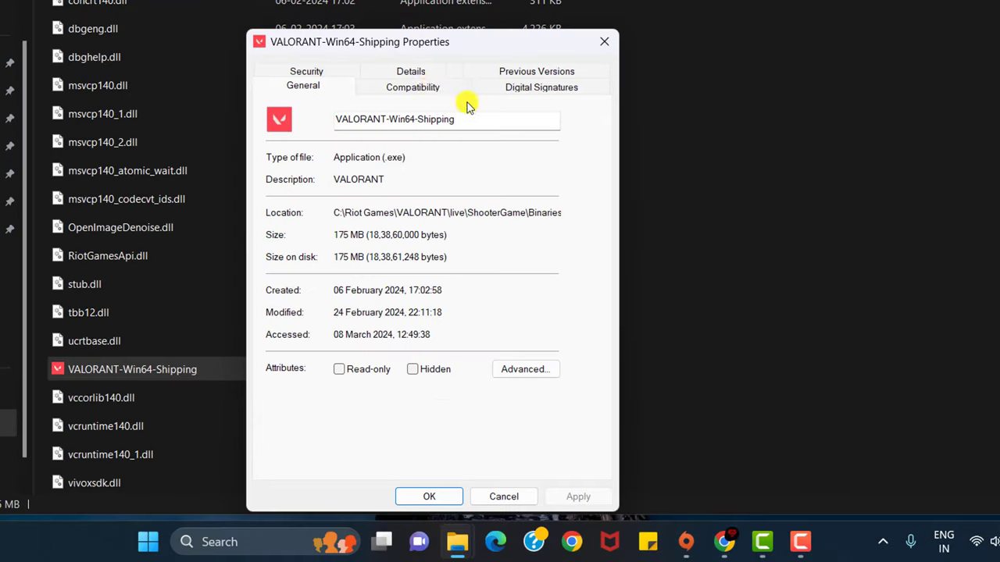
pyautogui.click(414, 87)
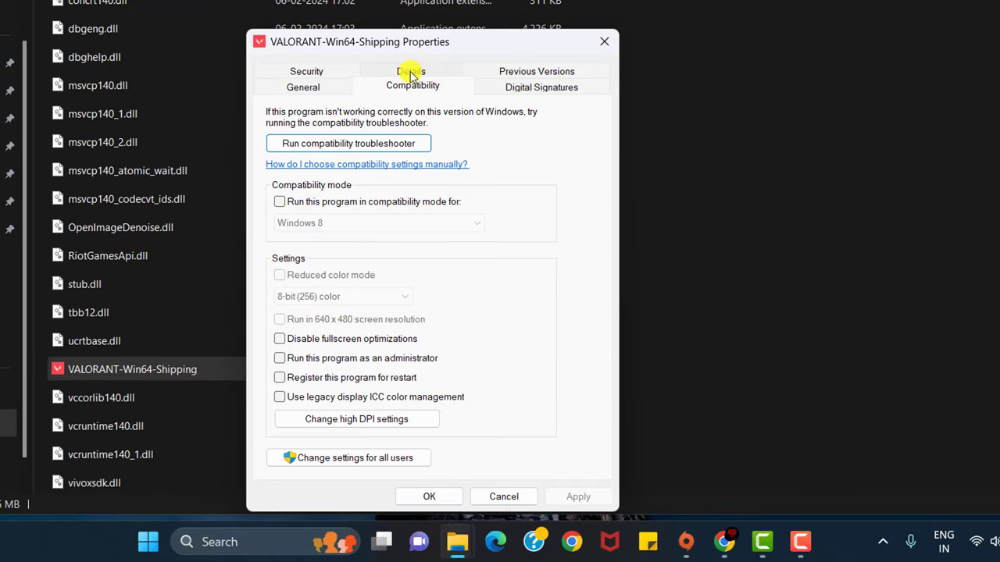
# Enable Windows 8 compatibility mode, disabled fullscreen optimizations and running as administrator, apply the settings, and close the properties and folder window
pyautogui.click(280, 202)
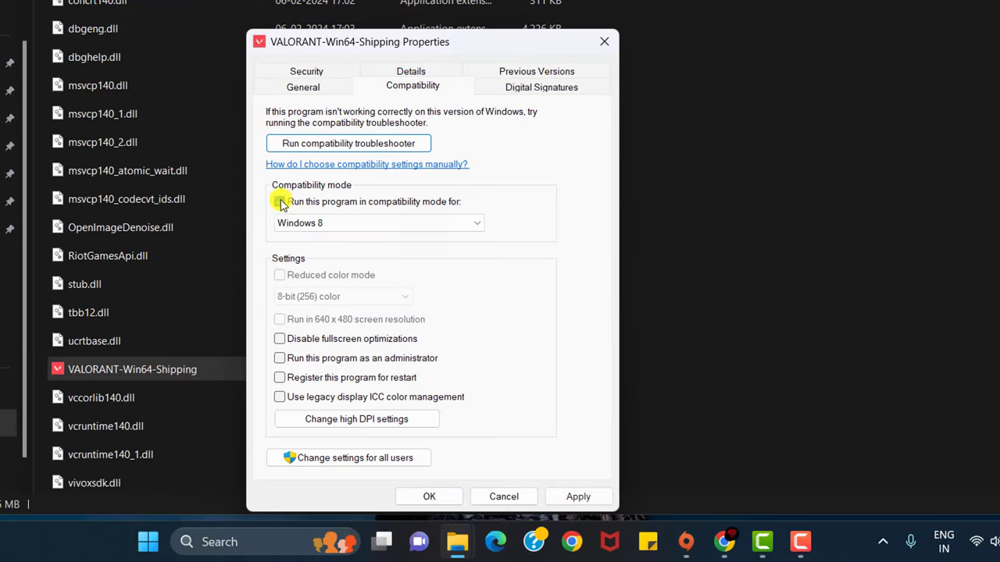
pyautogui.click(279, 339)
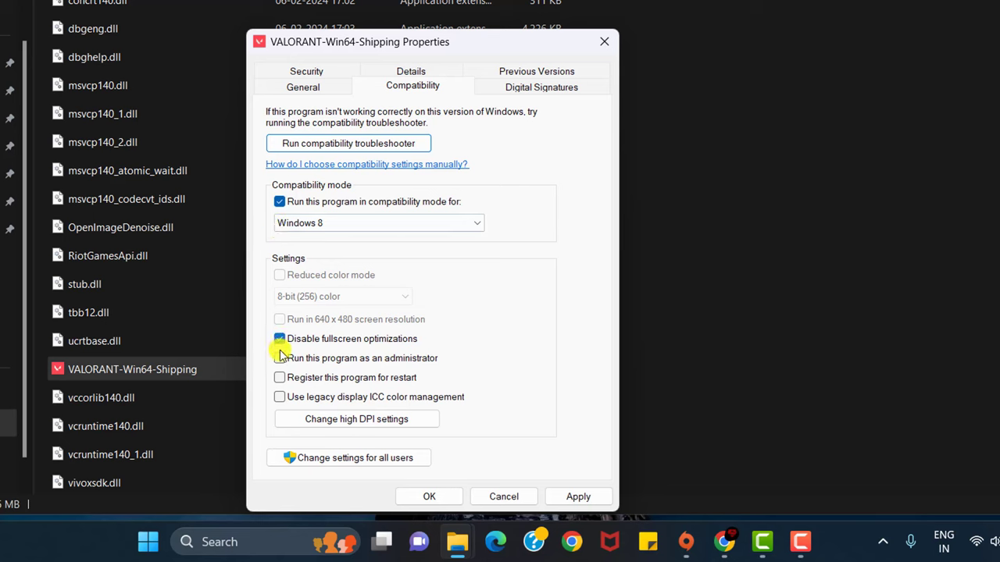
pyautogui.click(280, 358)
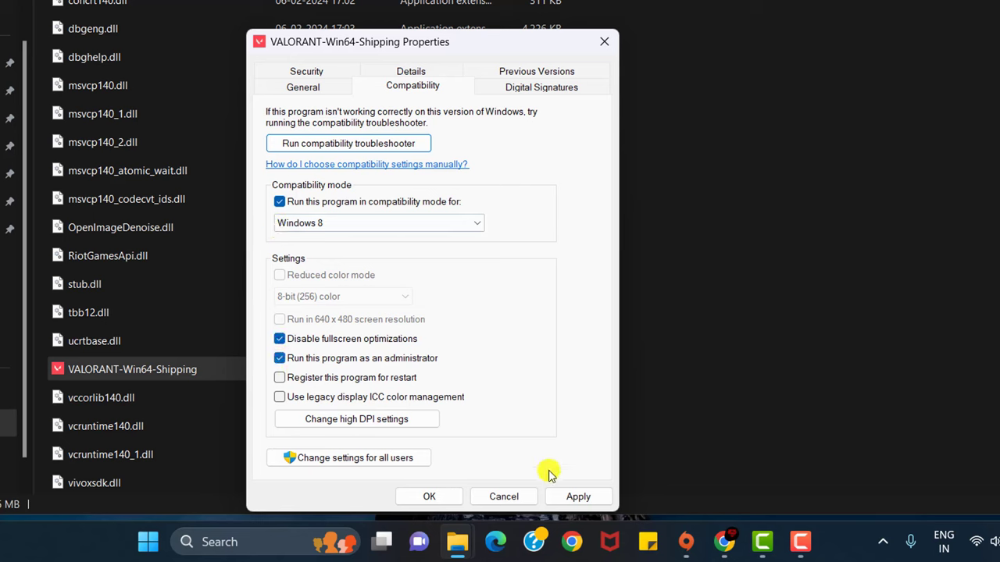
pyautogui.click(596, 504)
pyautogui.click(431, 500)
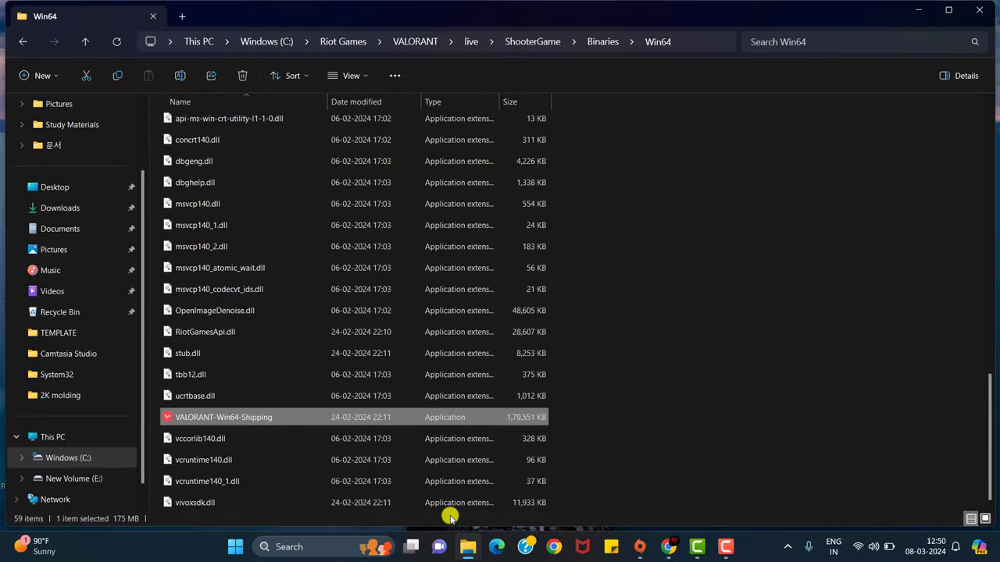
pyautogui.click(980, 8)
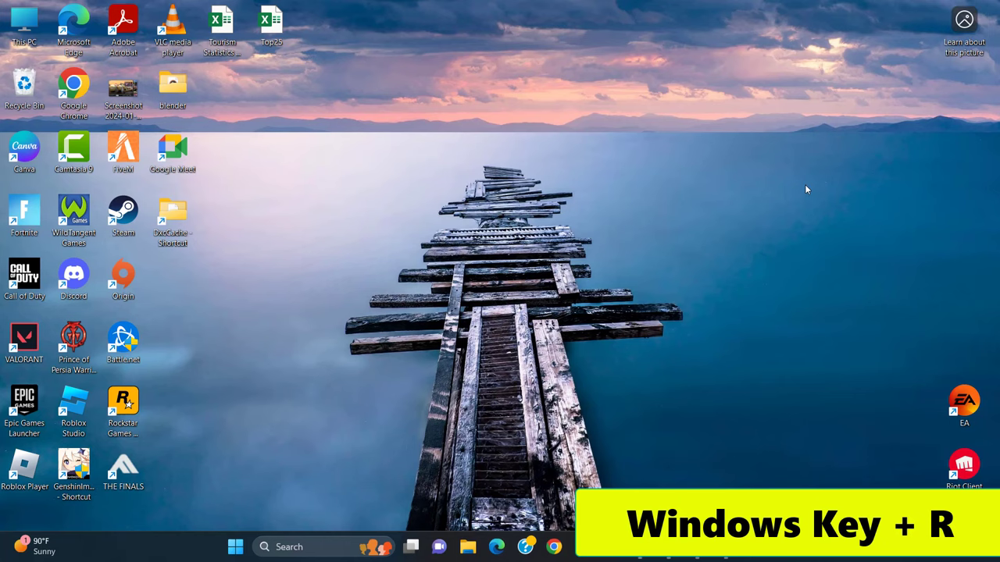
# Open the Windows Services console by running services.msc from the Run dialog
pyautogui.press('super+r')
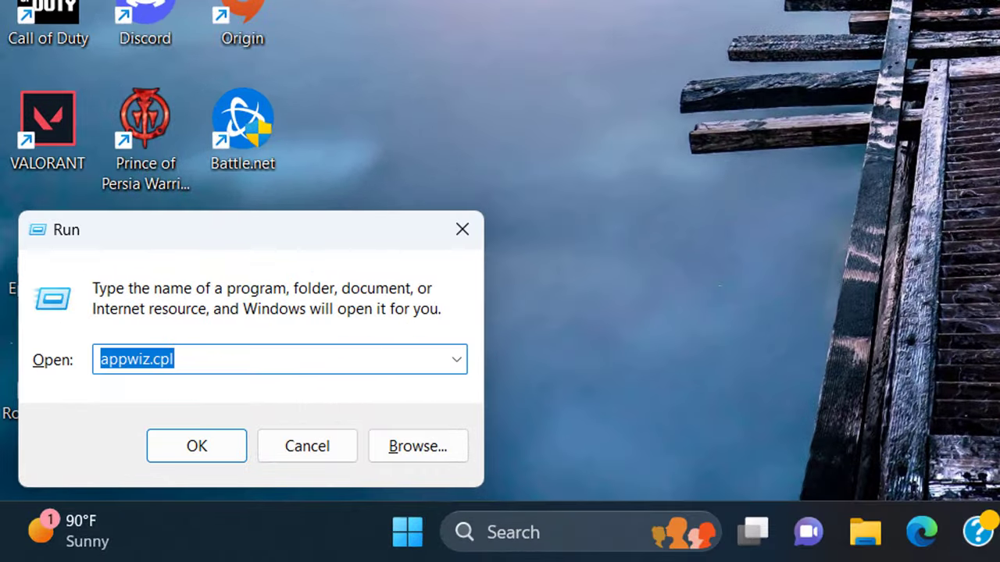
pyautogui.press('BackSpace')
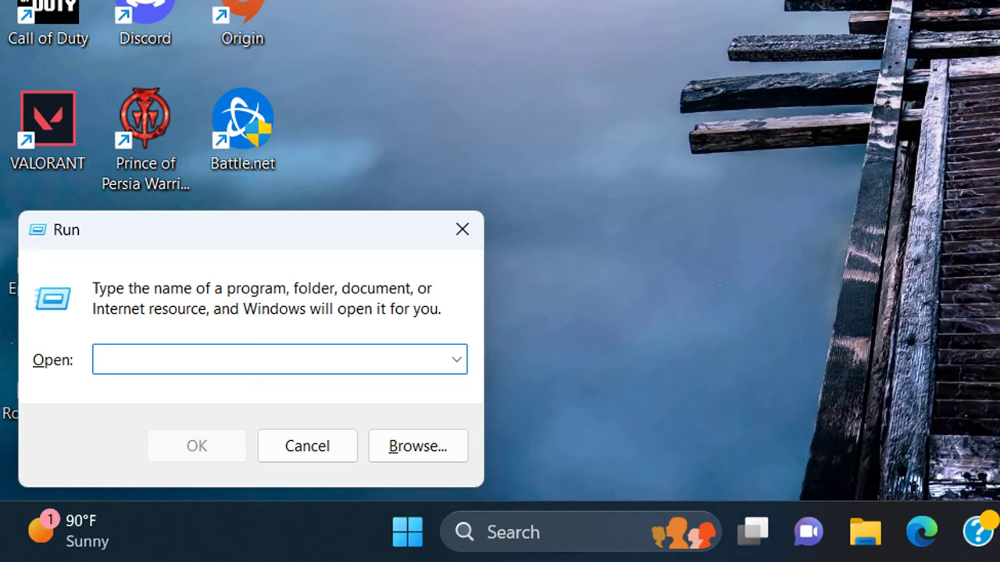
pyautogui.write('Ser')
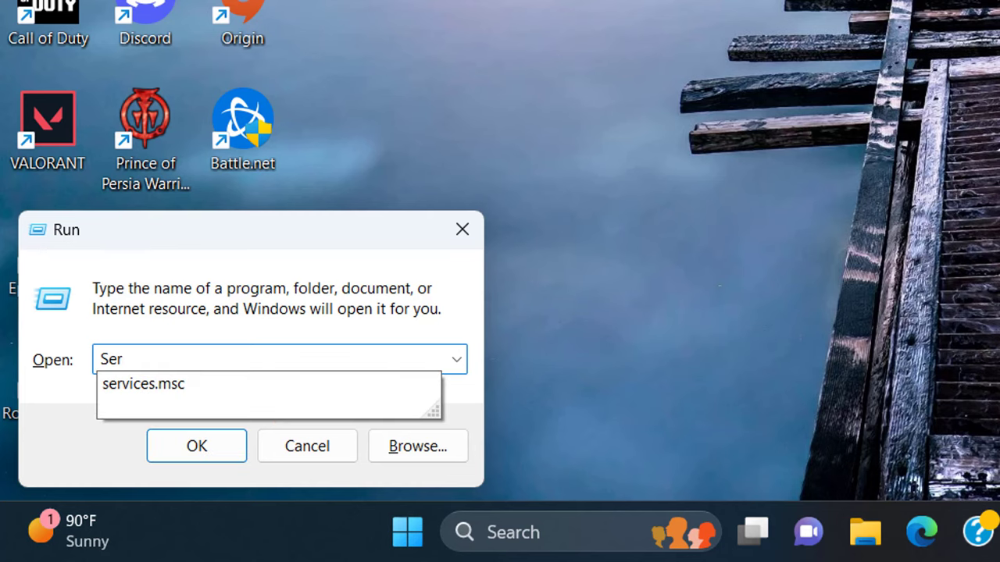
pyautogui.press('Down')
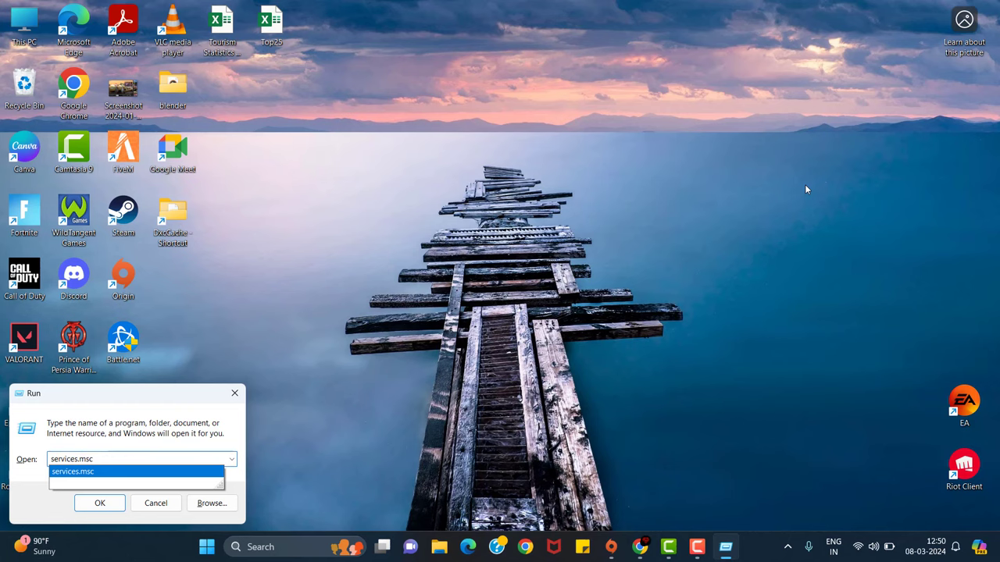
pyautogui.press('Return')
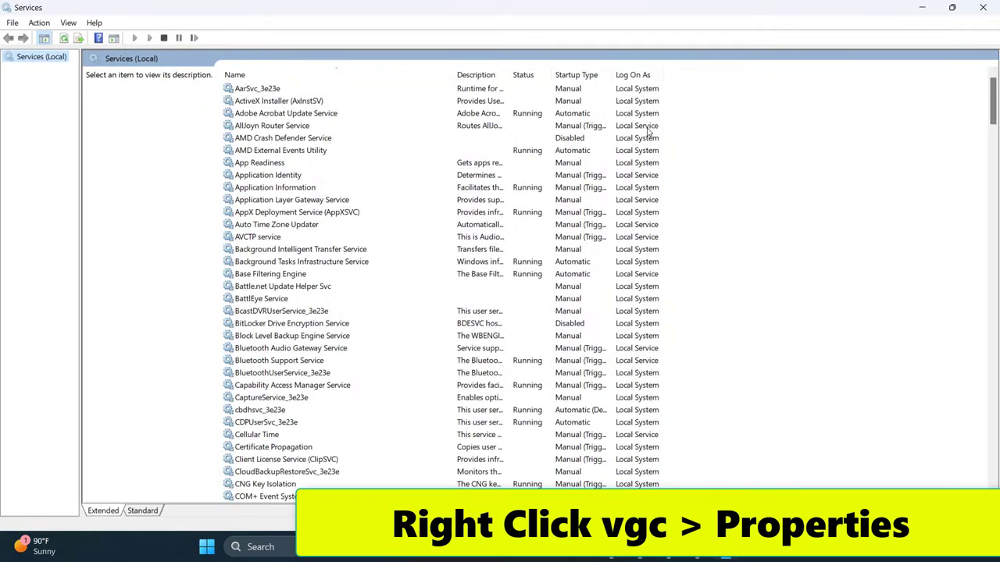
# Find the vgc service in the services list and open its properties
pyautogui.scroll(-20, 699, 125)
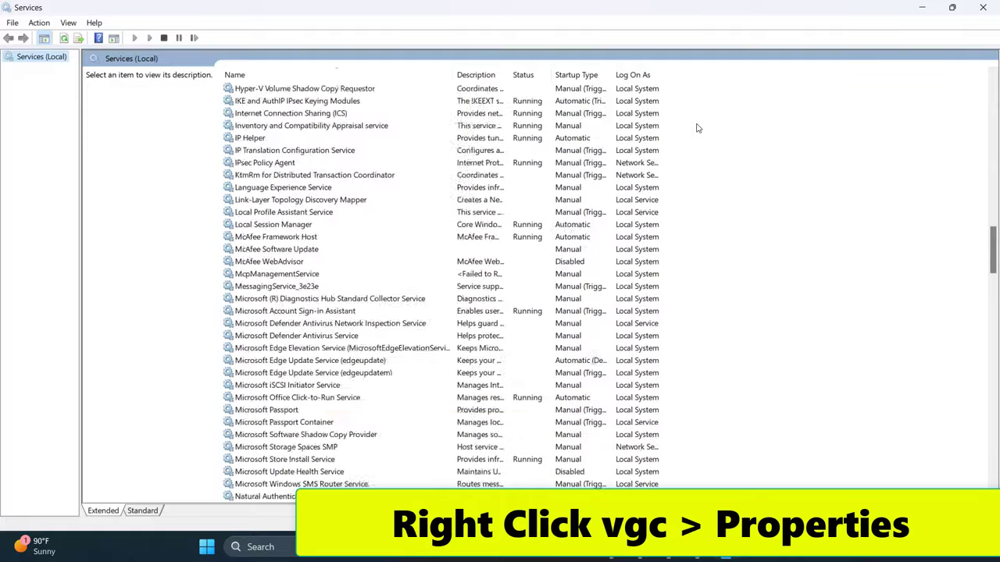
pyautogui.scroll(-20, 697, 127)
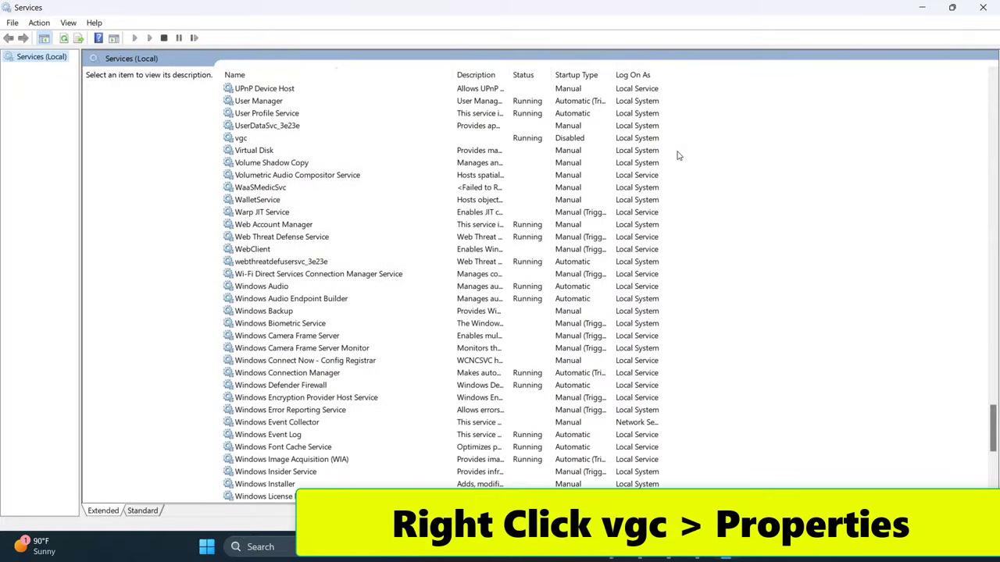
pyautogui.click(346, 142)
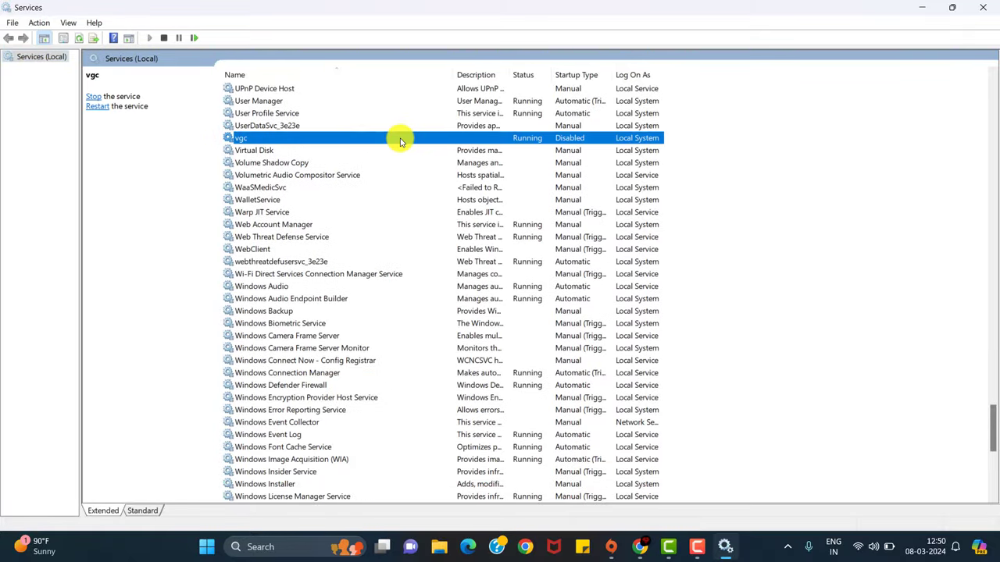
pyautogui.rightClick(398, 139)
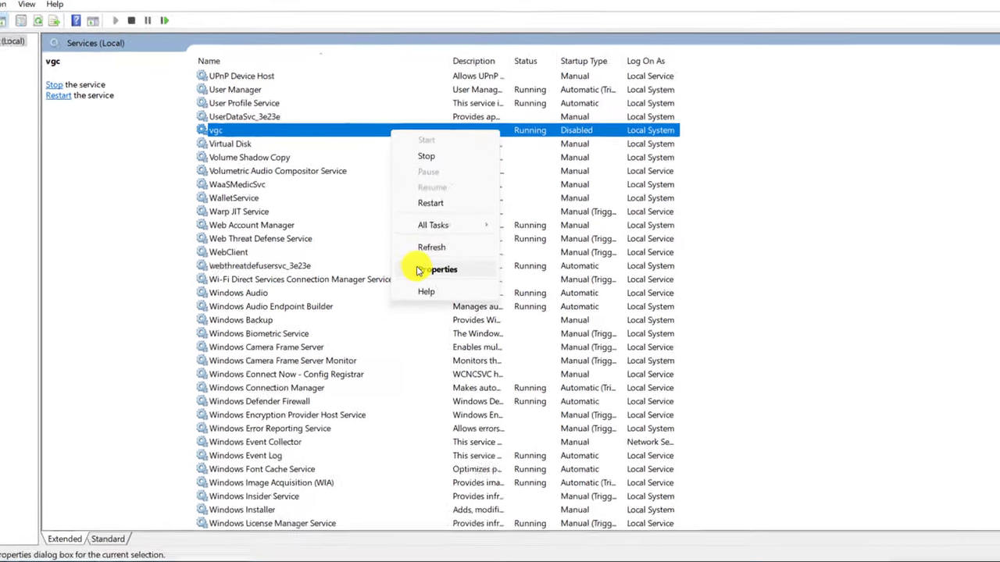
pyautogui.click(428, 264)
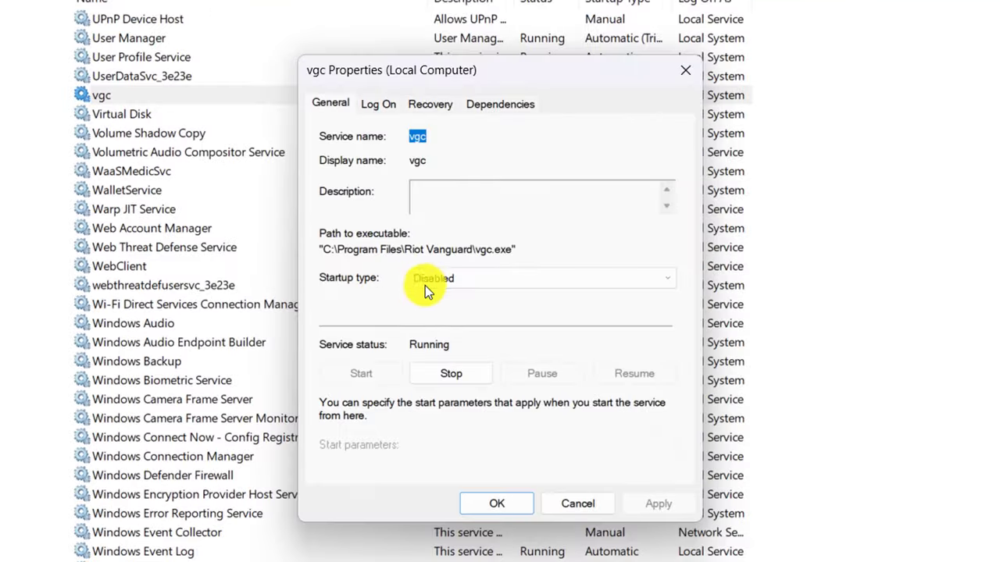
# Set the vgc service's startup type to Automatic, apply it, and close the properties and the Services console
pyautogui.click(662, 279)
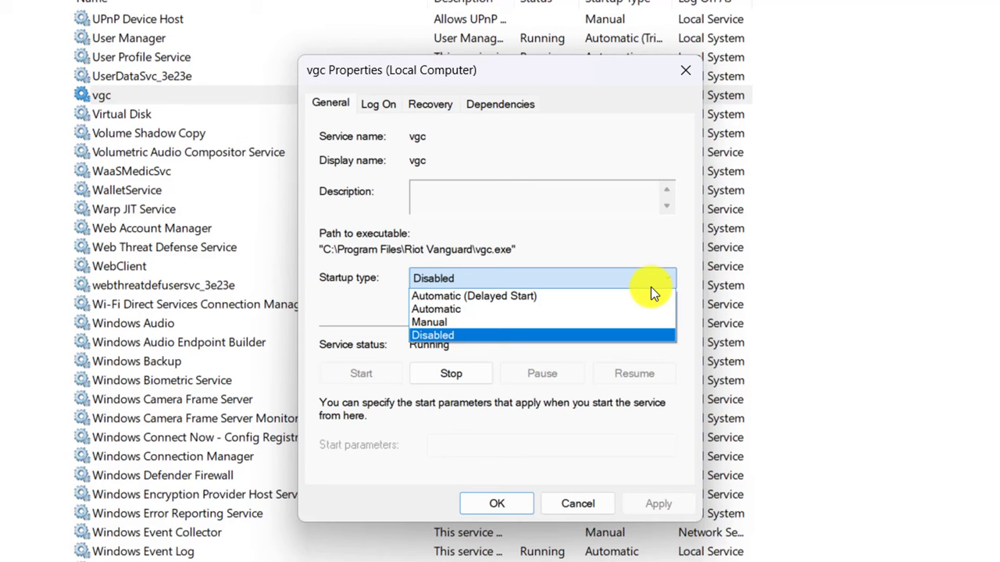
pyautogui.click(545, 309)
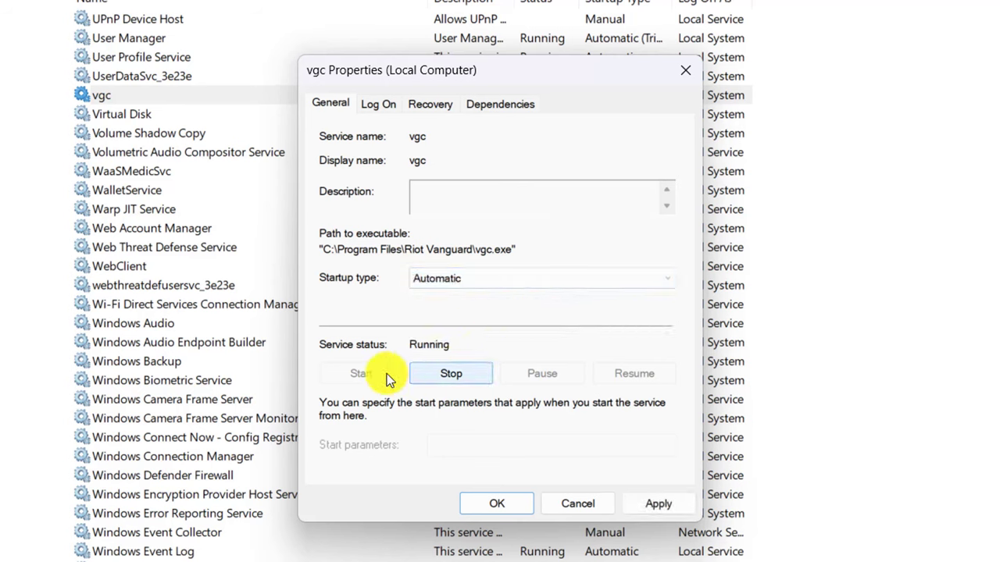
pyautogui.click(656, 506)
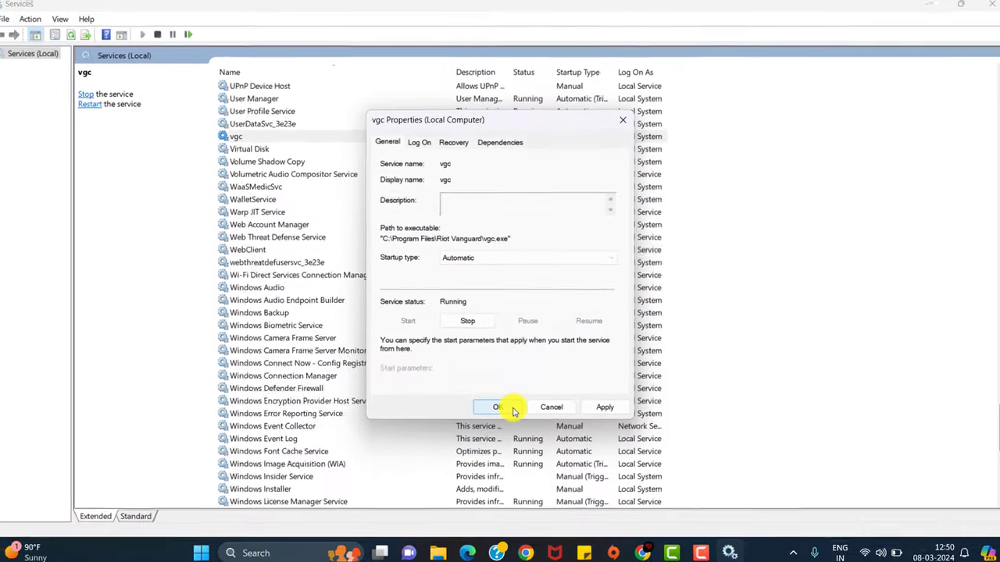
pyautogui.click(515, 503)
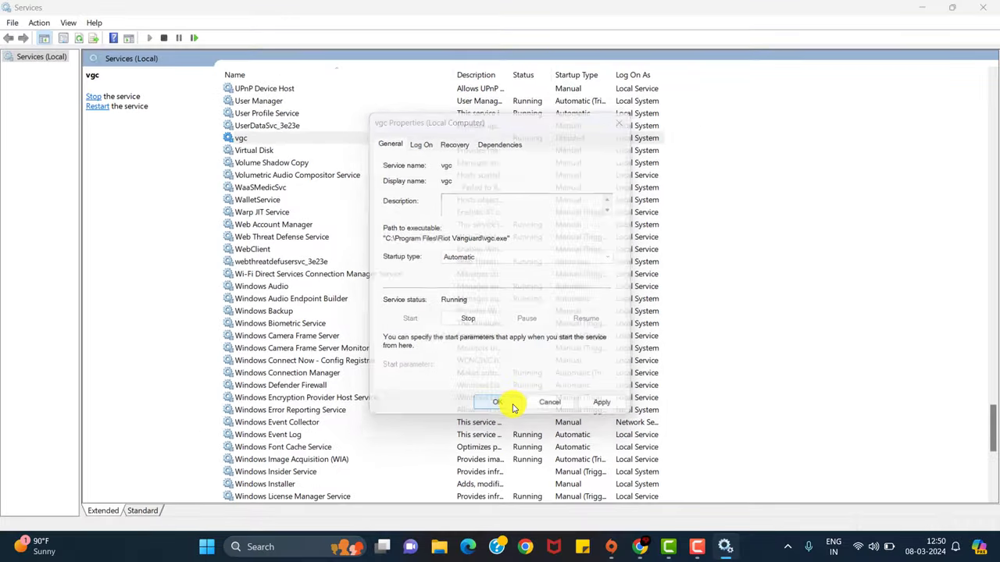
pyautogui.click(985, 7)
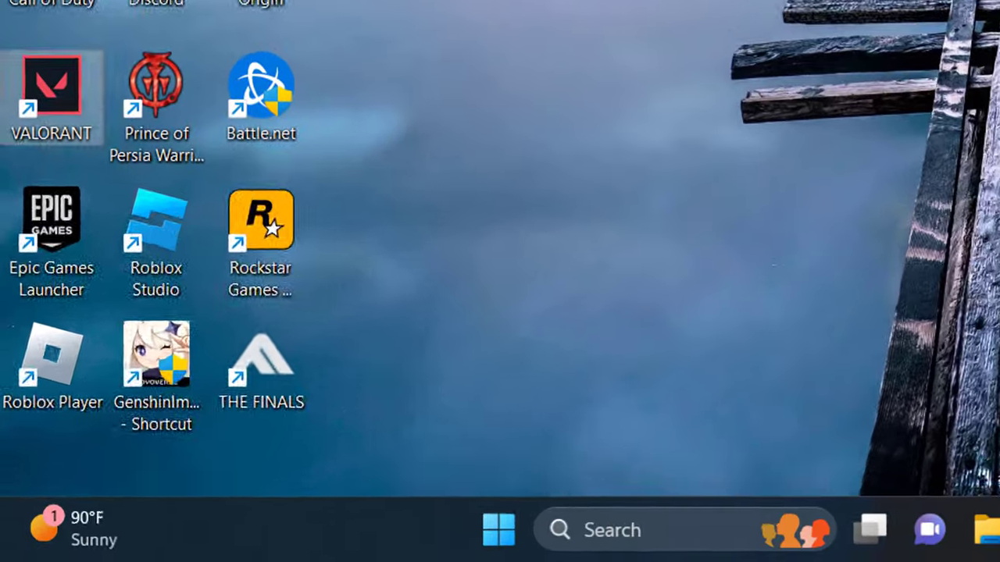
# Open System Configuration by running msconfig from the Run dialog
pyautogui.press('super+r')
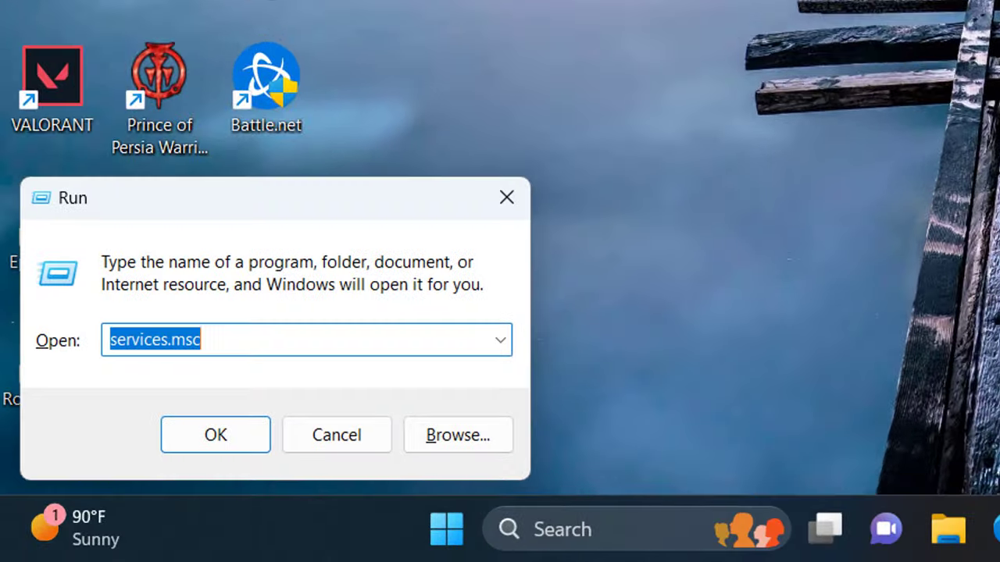
pyautogui.press('BackSpace')
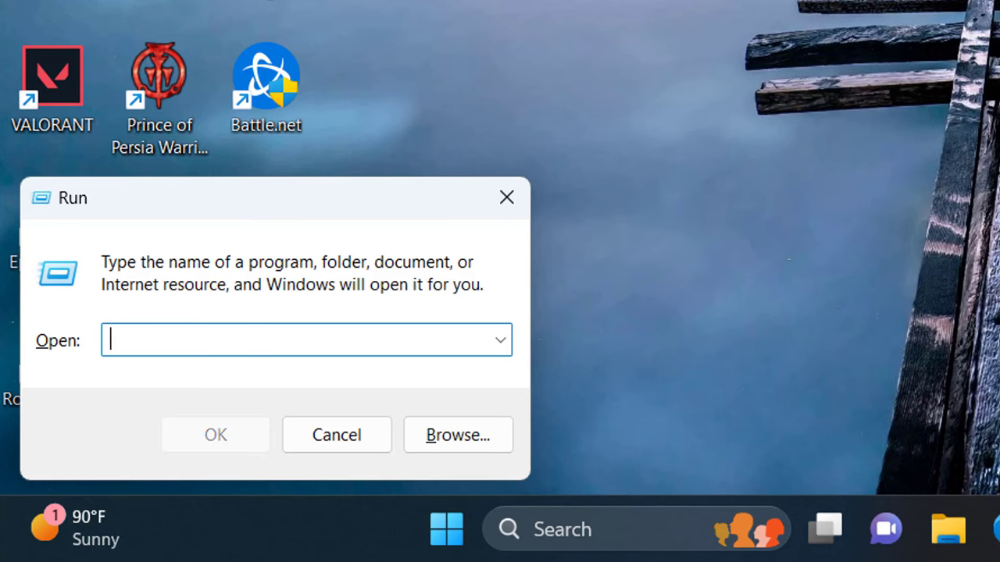
pyautogui.write('msconf')
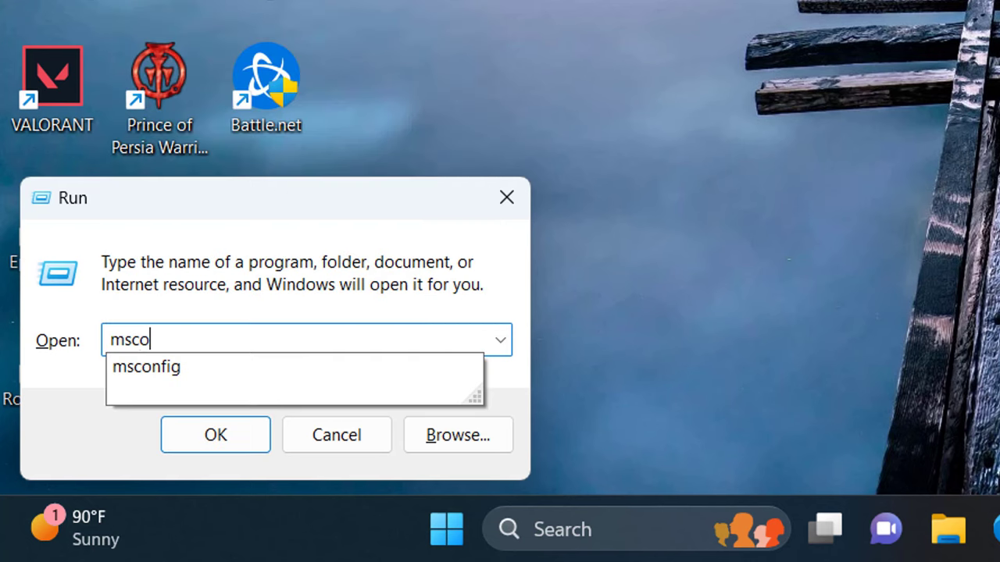
pyautogui.write('ig')
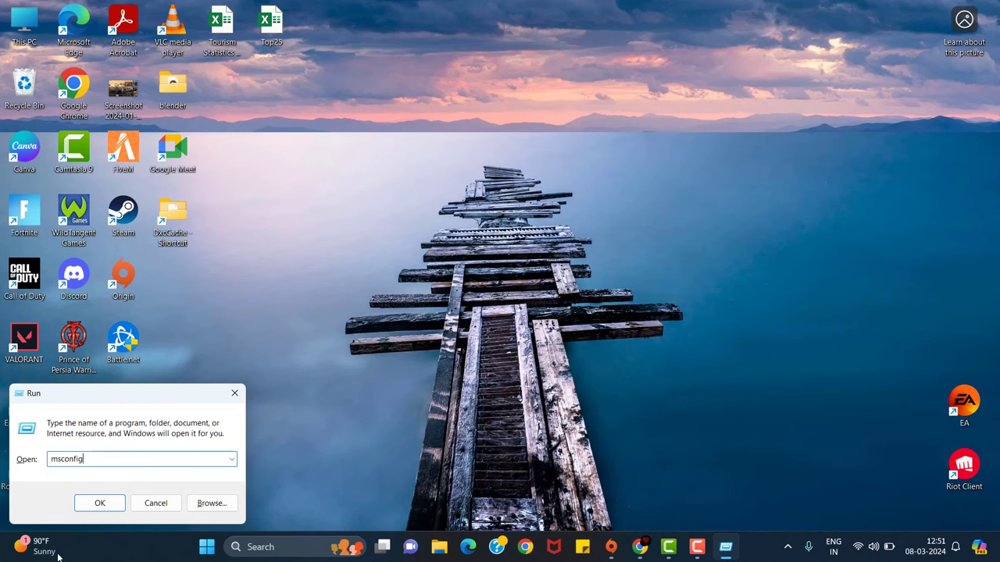
pyautogui.click(112, 509)
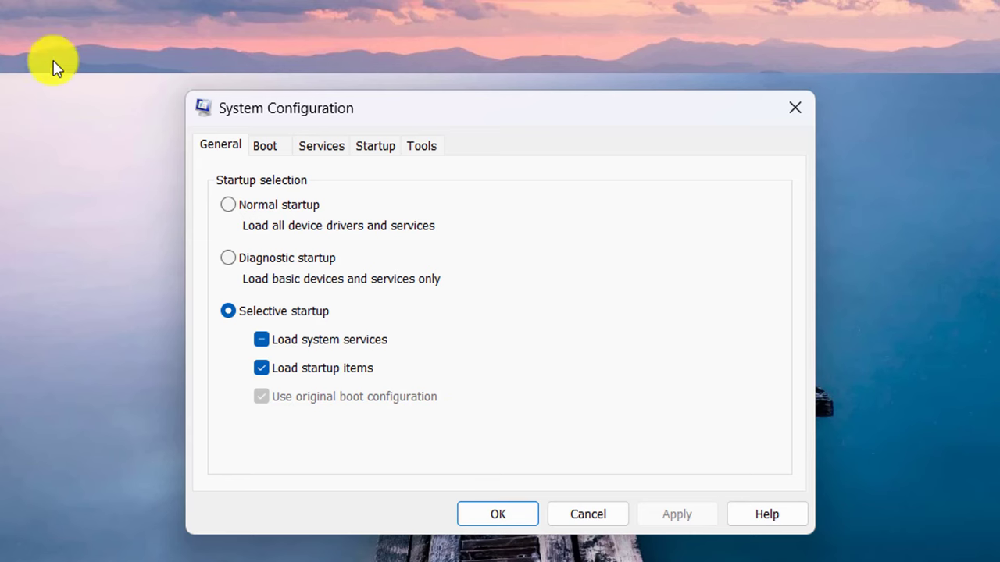
# Enable all services in System Configuration and confirm the change
pyautogui.click(321, 146)
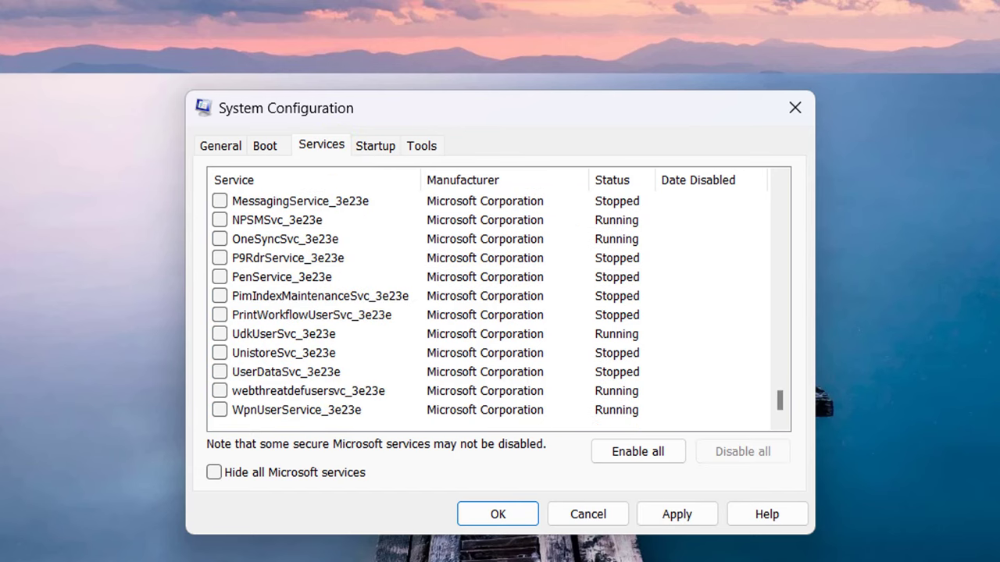
pyautogui.click(655, 453)
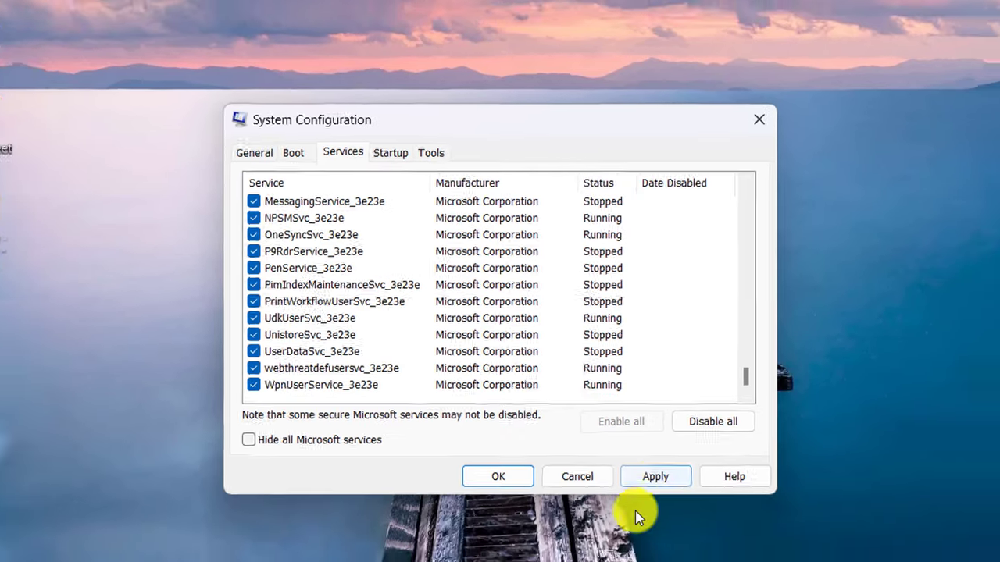
pyautogui.click(498, 476)
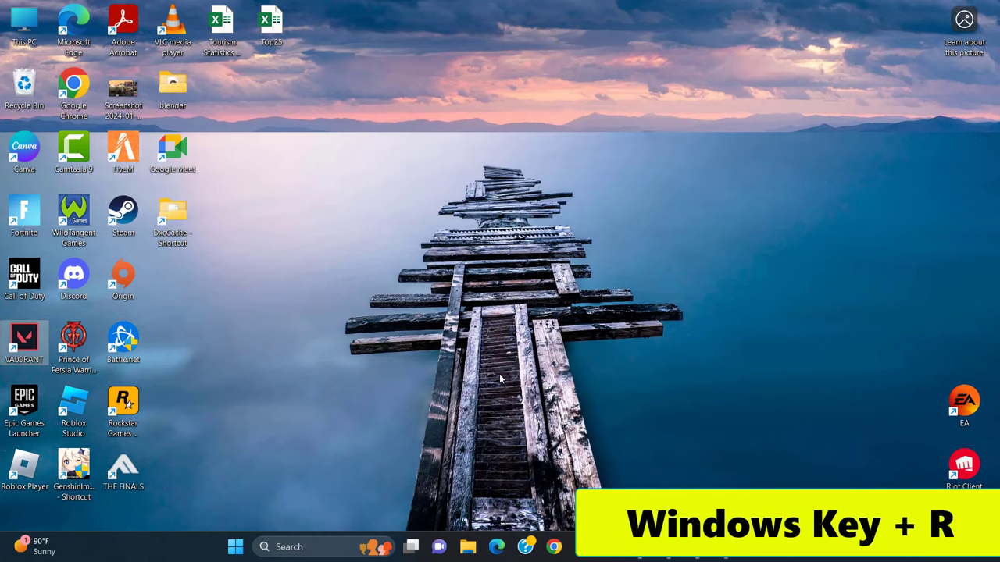
# Open Programs and Features by running appwiz.cpl from the Run dialog
pyautogui.press('super+r')
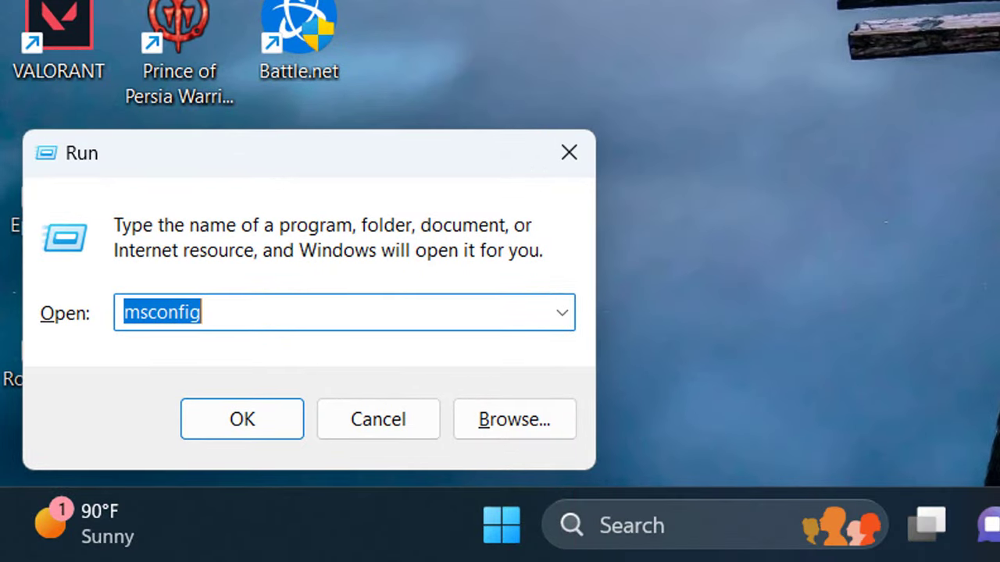
pyautogui.press('BackSpace')
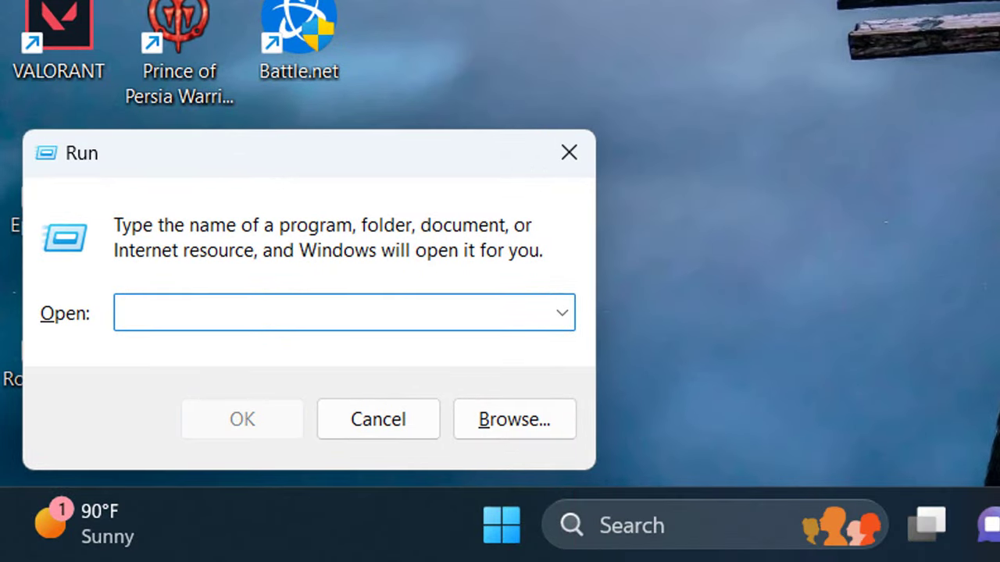
pyautogui.write('appwi')
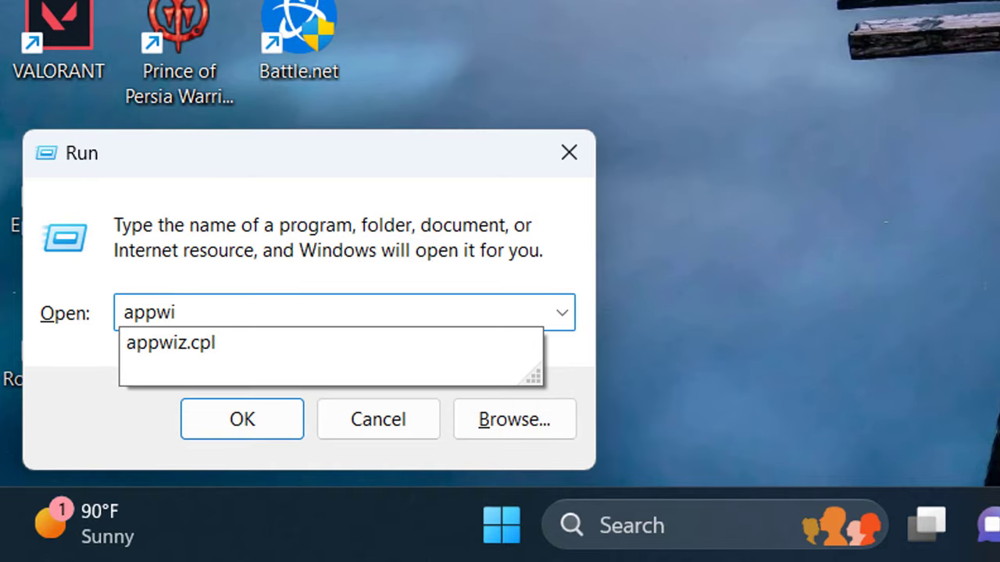
pyautogui.press('Down')
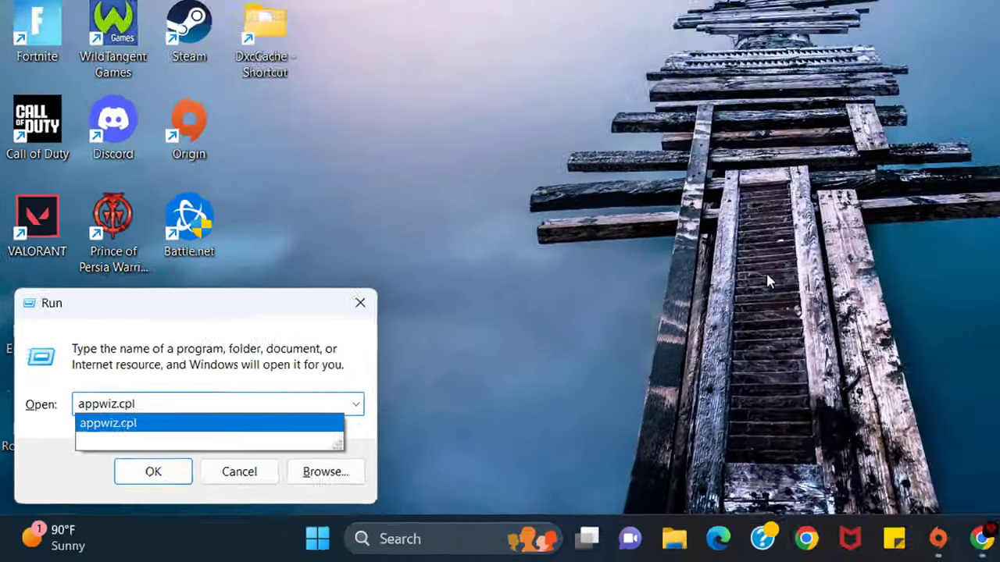
pyautogui.press('Return')
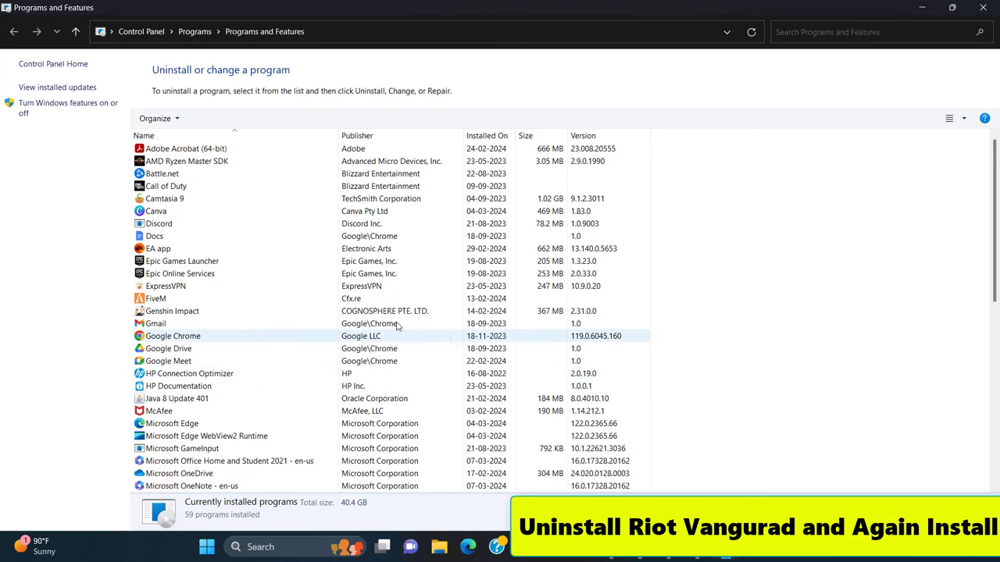
# Find Riot Vanguard among the installed programs and bring up its available actions
pyautogui.scroll(-10, 216, 314)
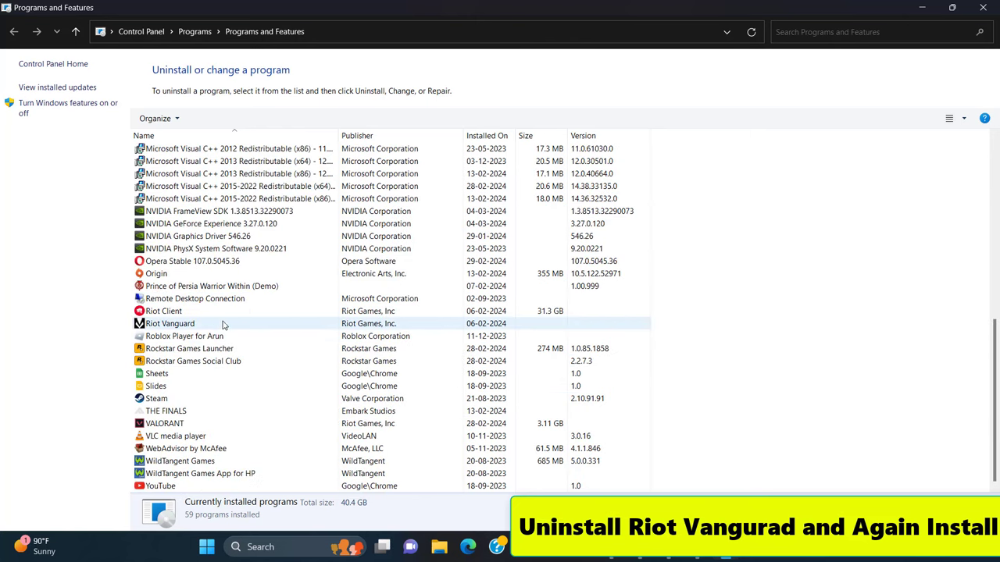
pyautogui.click(226, 324)
pyautogui.rightClick(236, 324)
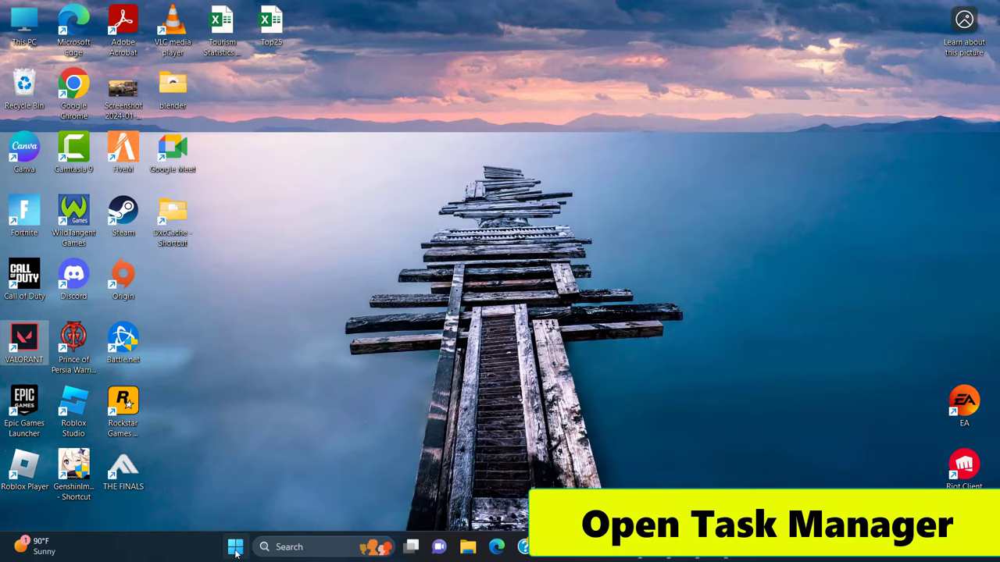
# Open Task Manager through Windows search and end the Origin (32 bit) task
pyautogui.click(289, 547)
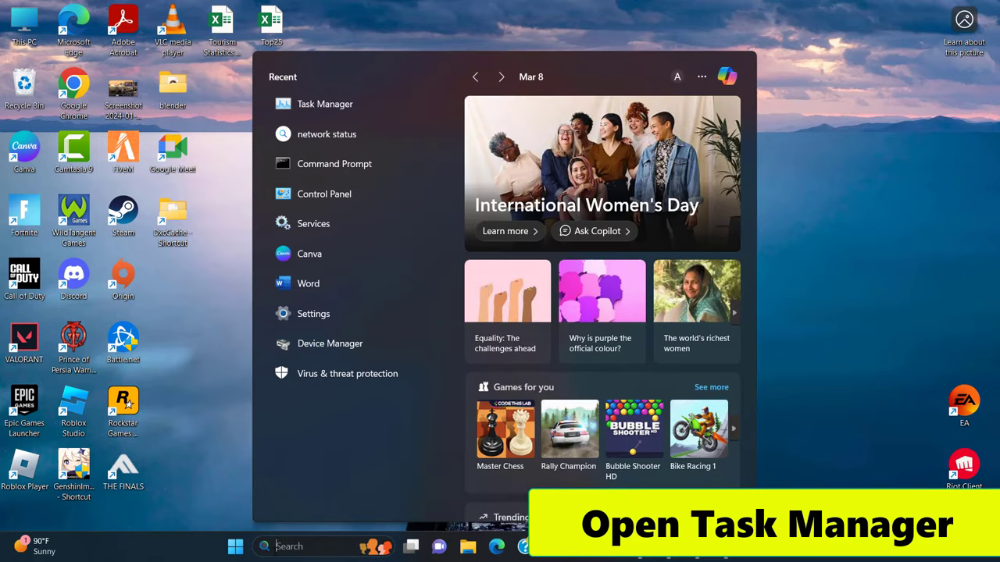
pyautogui.write('tas')
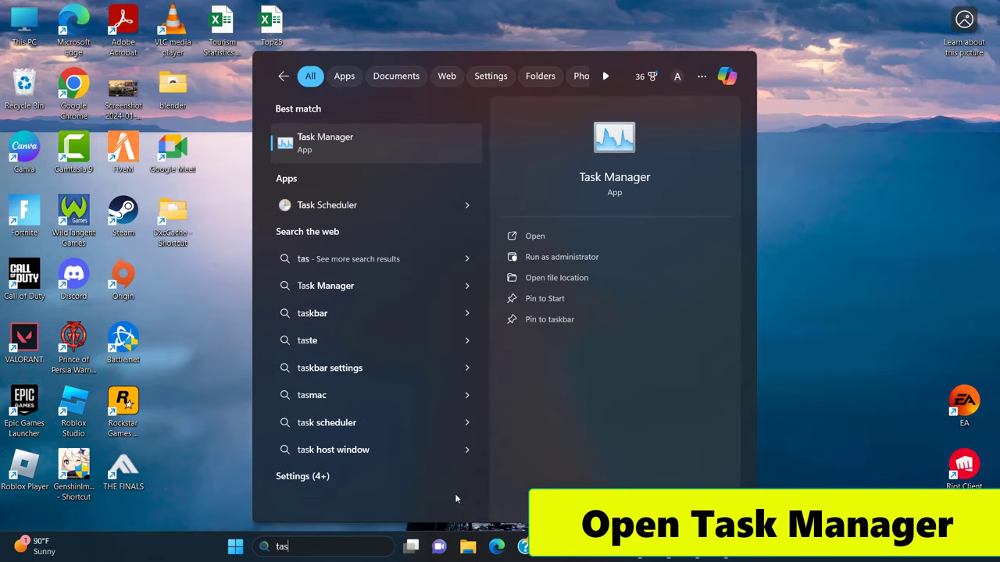
pyautogui.click(582, 231)
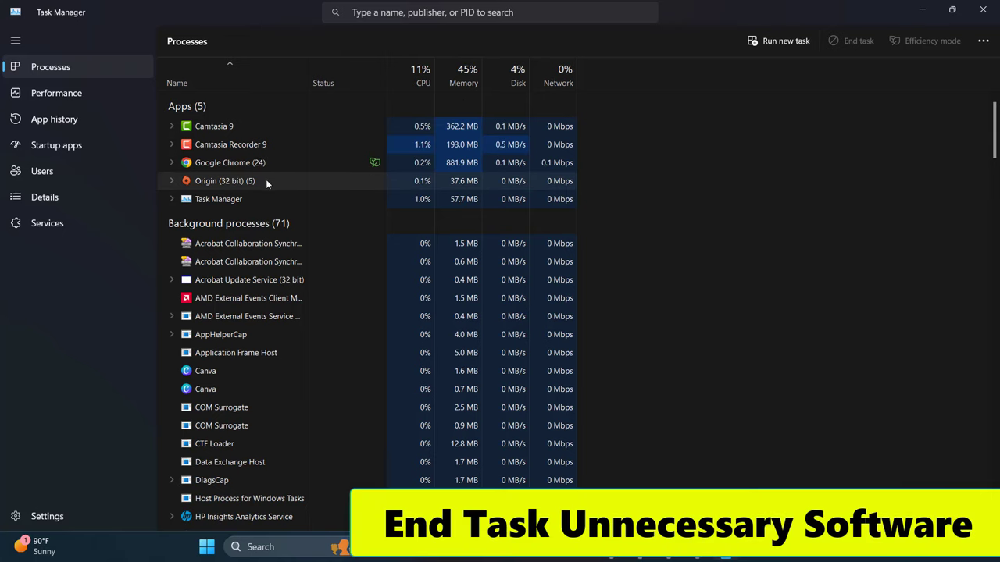
pyautogui.rightClick(269, 182)
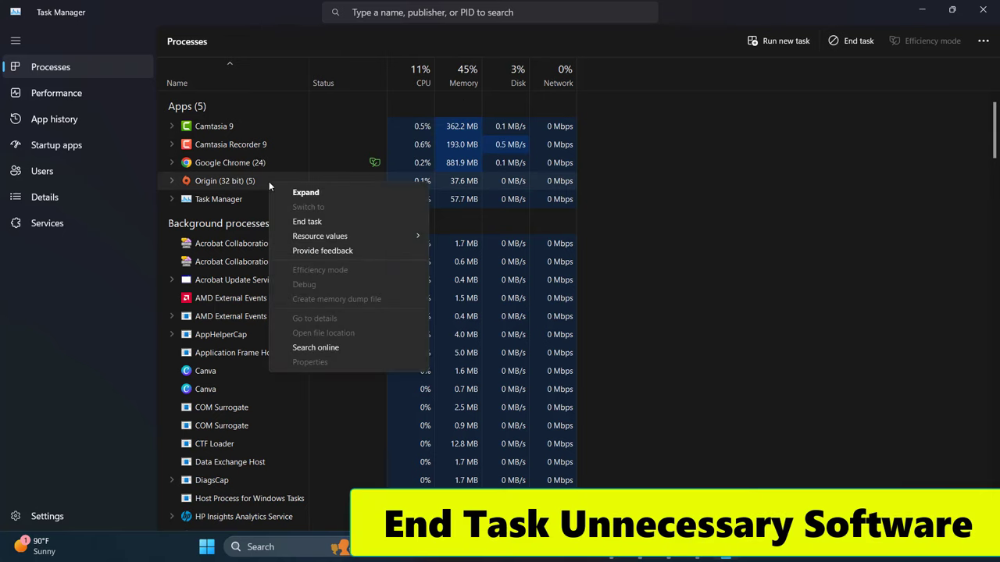
pyautogui.click(306, 222)
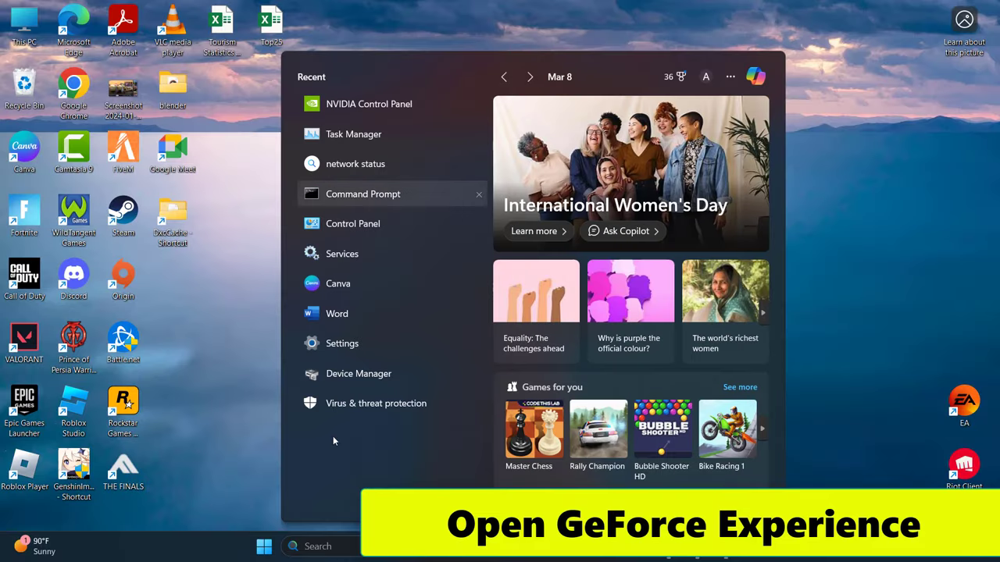
# Find GeForce Experience through Windows search and open it
pyautogui.write('ge')
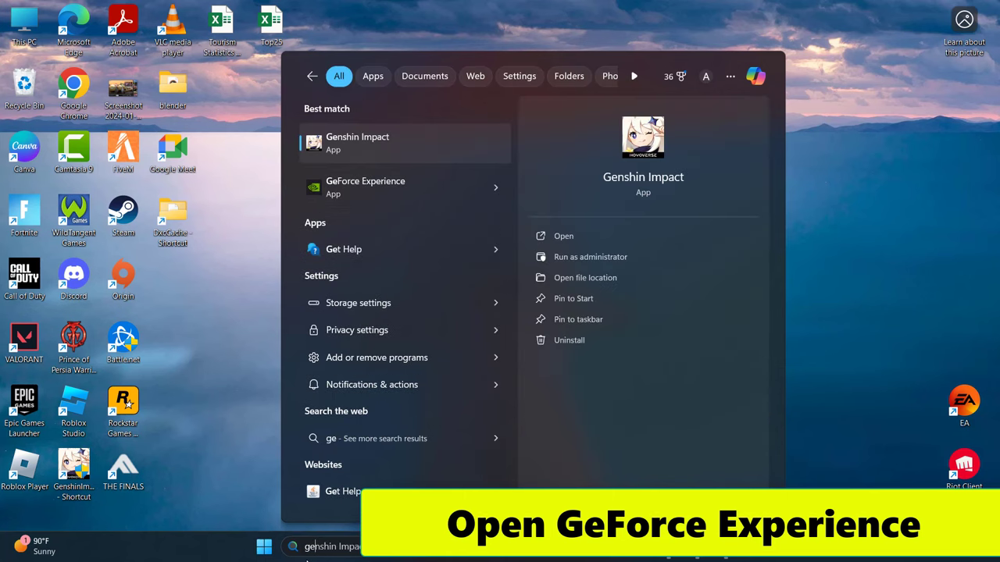
pyautogui.write('fo')
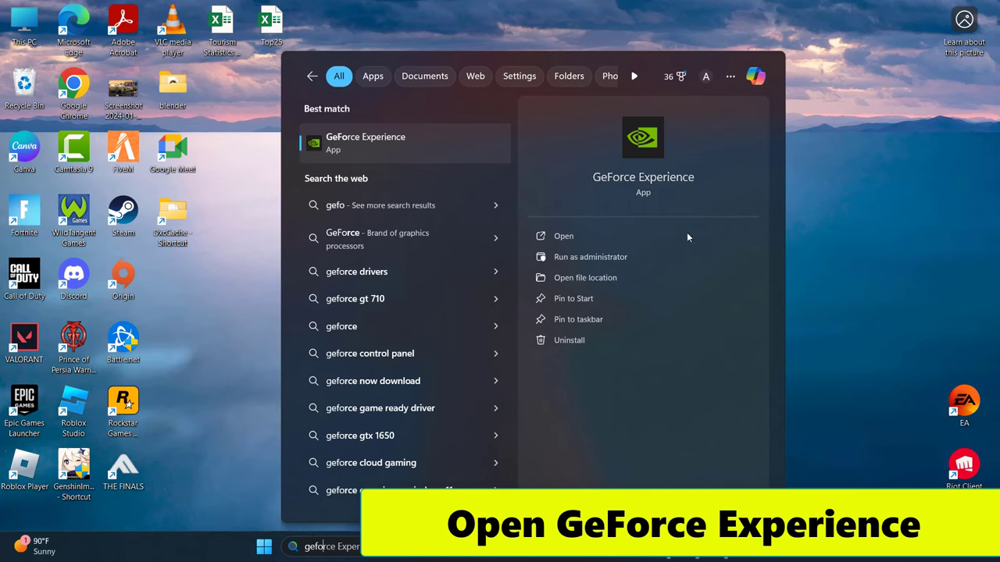
pyautogui.click(638, 239)
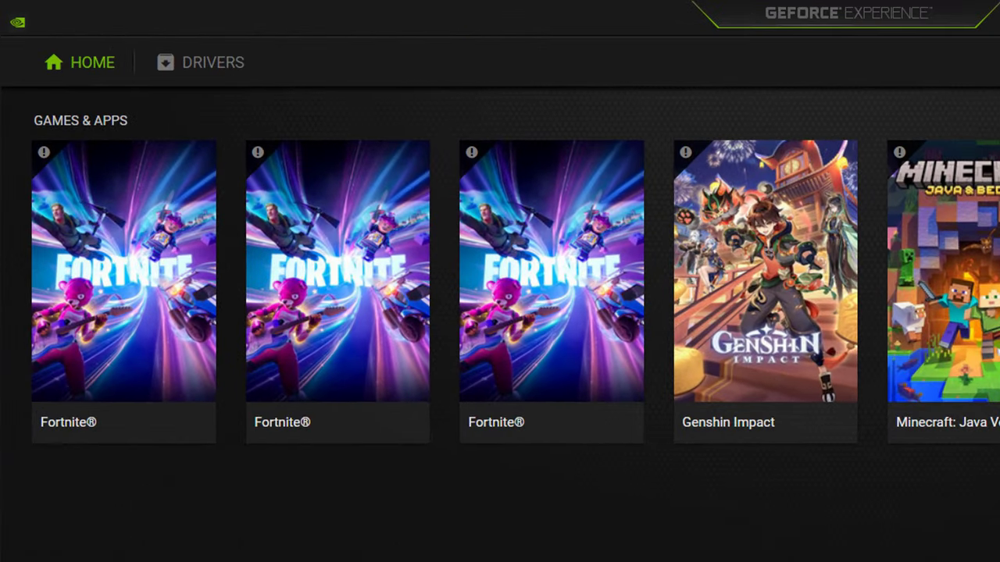
# Check for driver updates in GeForce Experience and download GeForce Game Ready Driver version 551.76
pyautogui.click(196, 56)
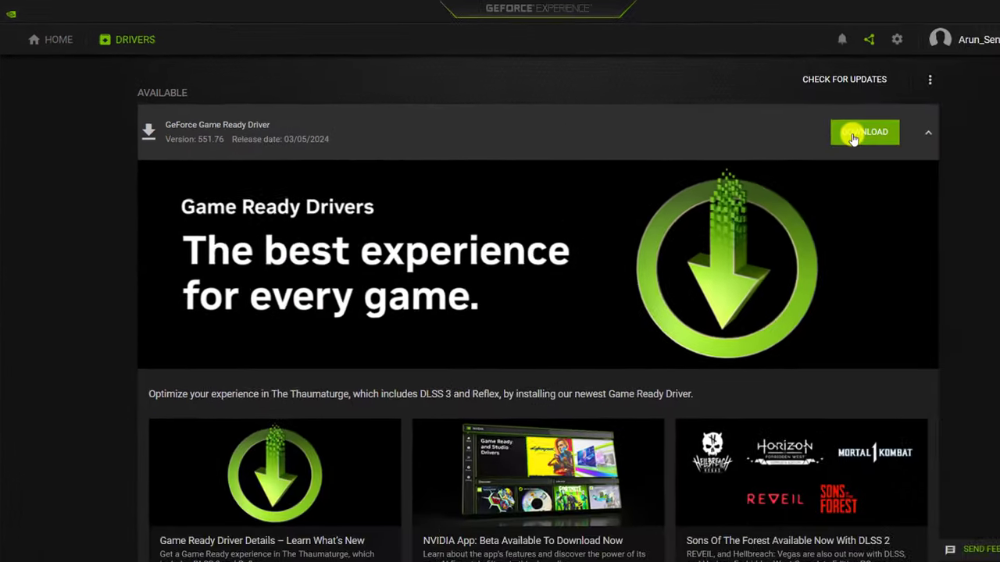
pyautogui.click(859, 78)
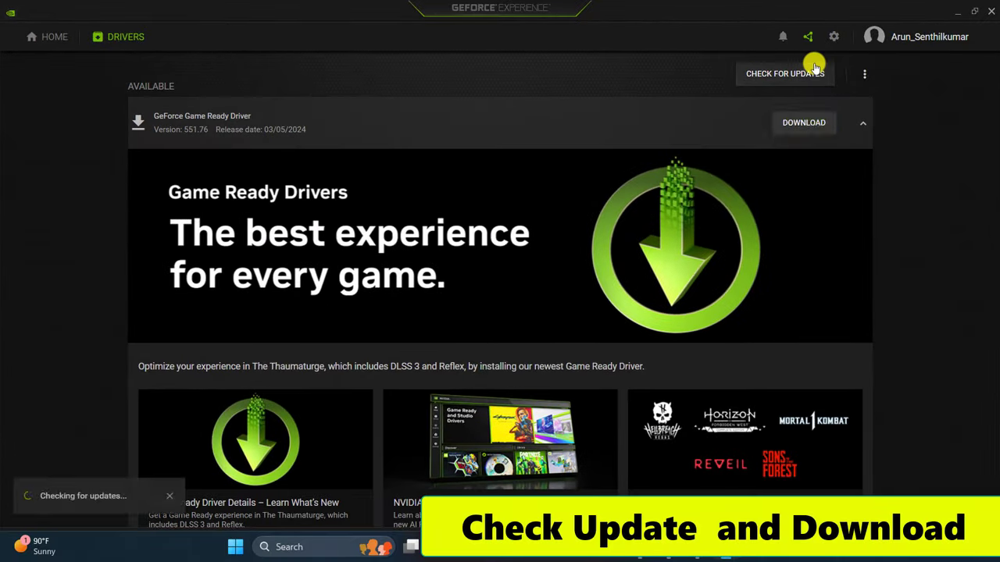
pyautogui.click(805, 122)
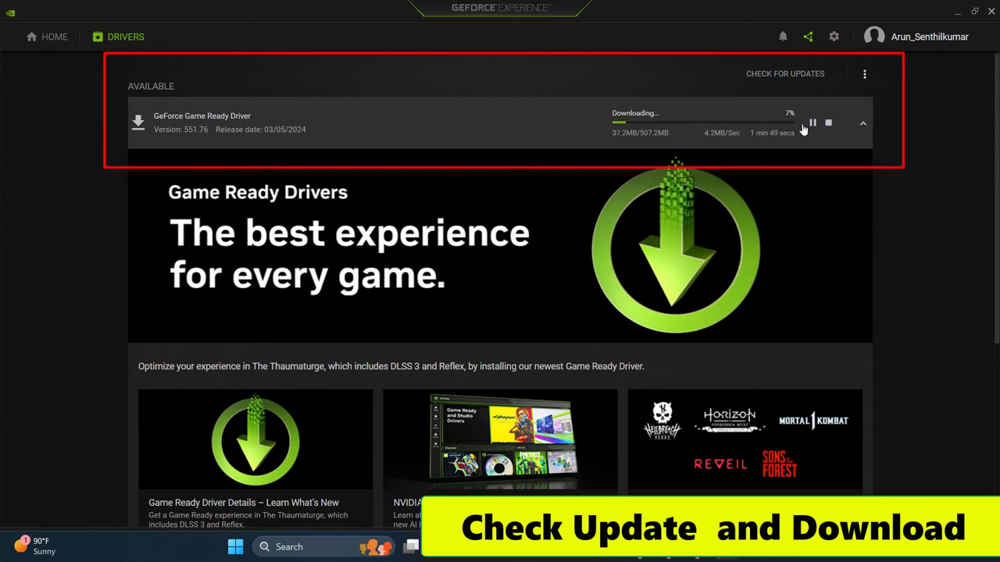